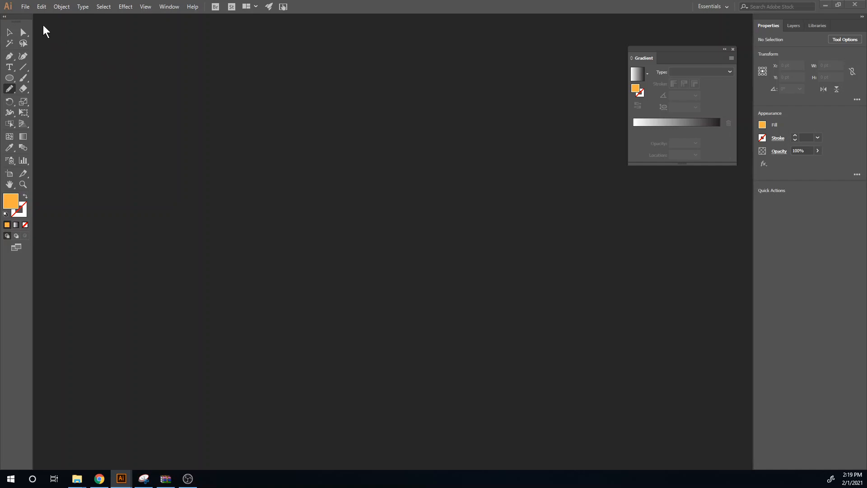
Open the recent file iso-grid.ai
left_click(27, 8)
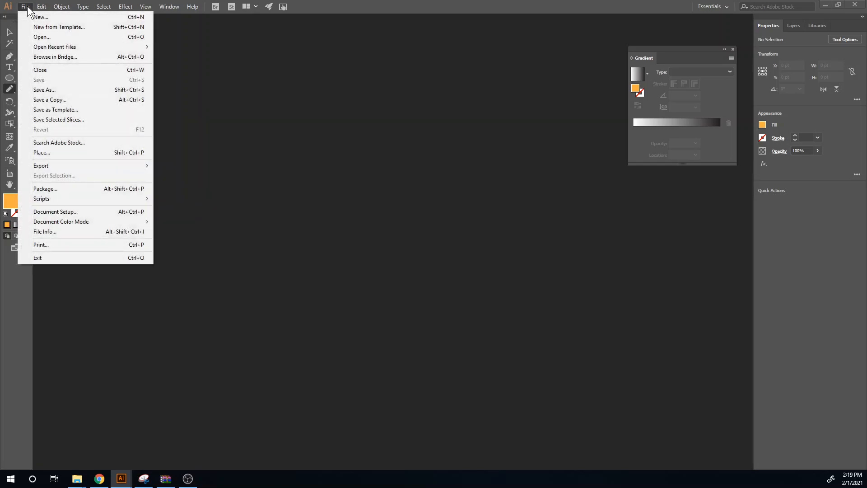
mouse_move(61, 49)
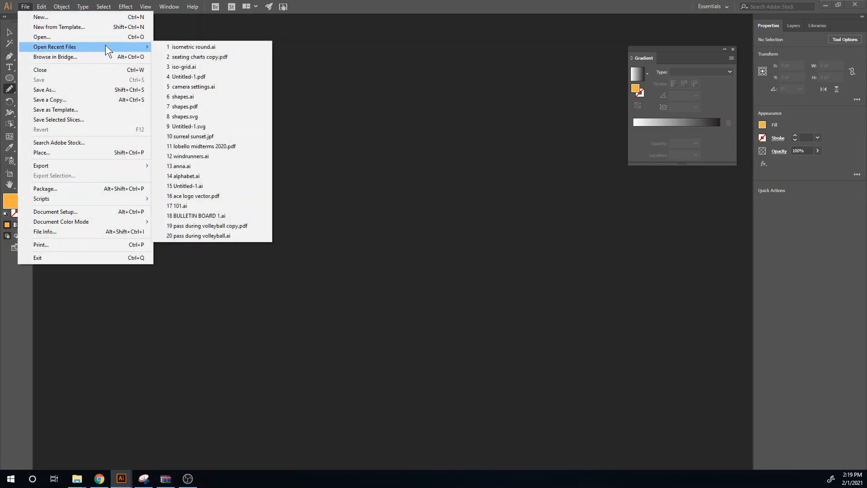
left_click(189, 67)
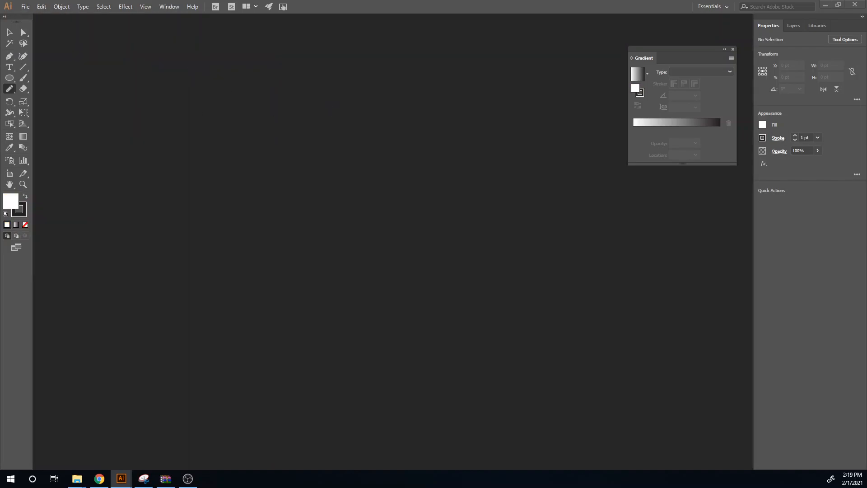
left_click_drag(0, 181, 168, 20)
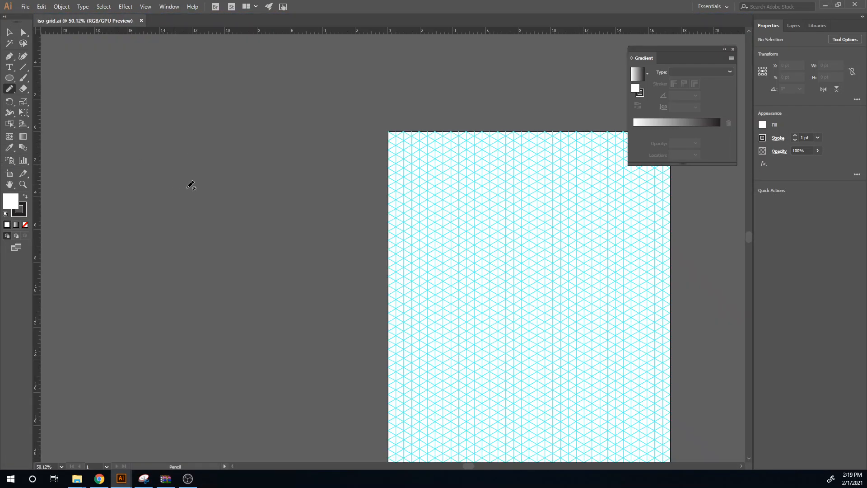
key("space")
mouse_move(497, 212)
left_mouse_down()
mouse_move(374, 161)
mouse_move(317, 159)
left_mouse_up()
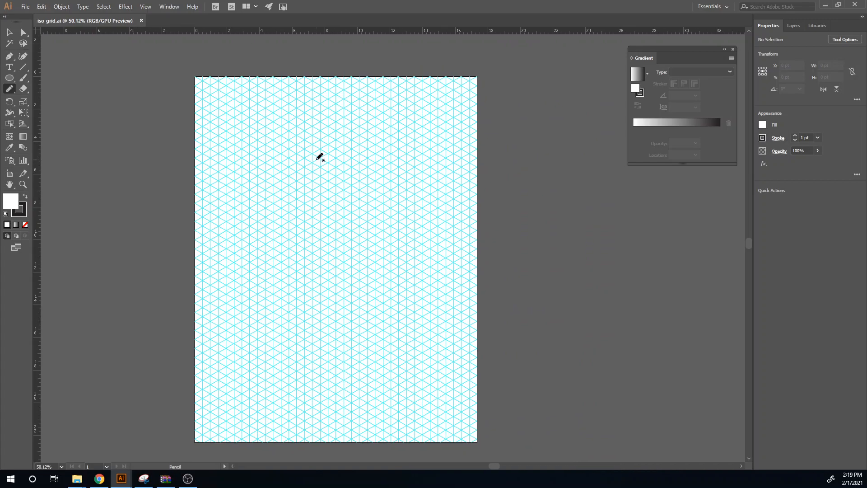
Check the document's guide lock setting and its smart guide and snapping options
key("p")
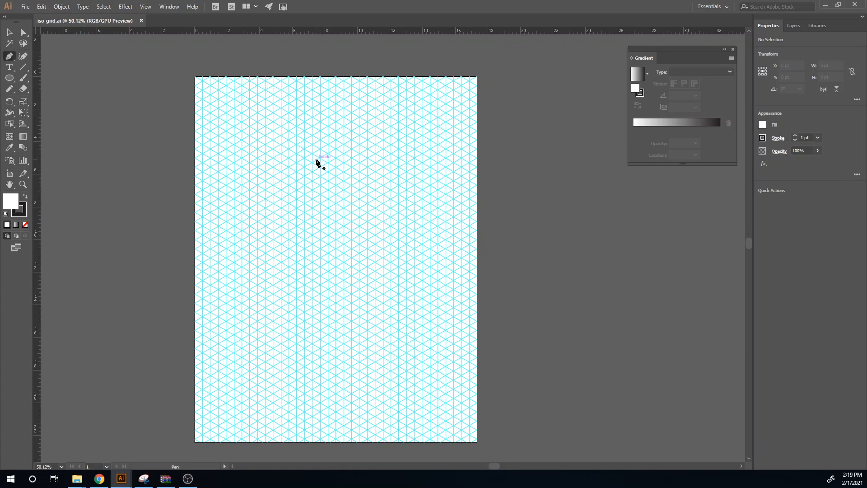
left_click(146, 7)
mouse_move(190, 284)
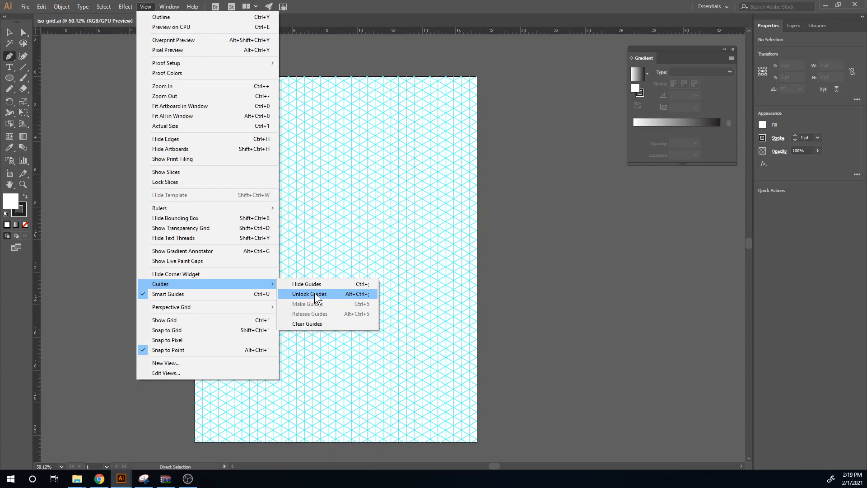
left_click(63, 84)
left_click(10, 33)
left_click(137, 120)
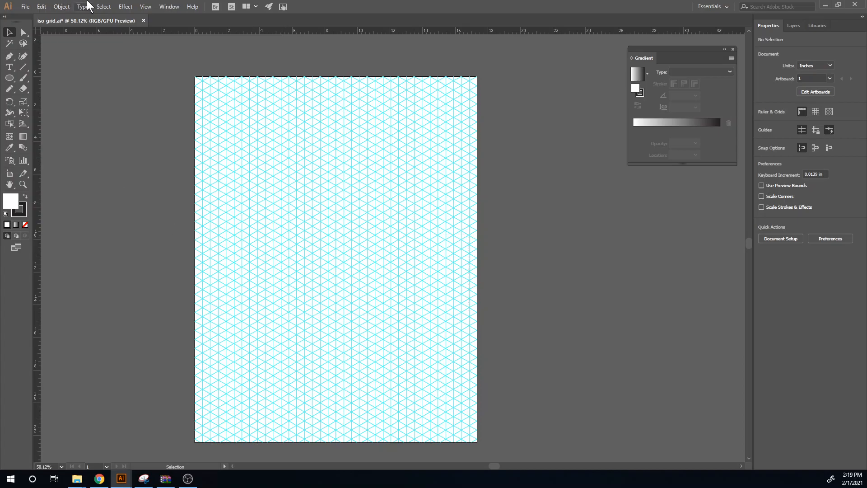
left_click(140, 7)
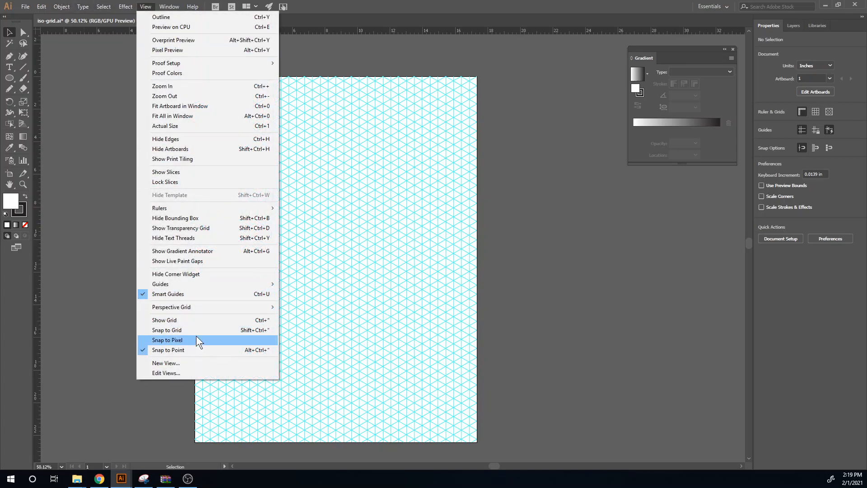
left_click(365, 336)
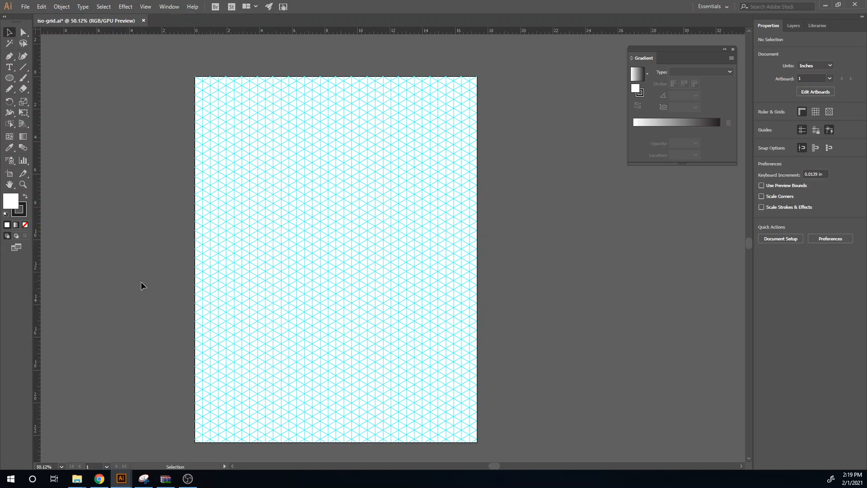
Draw a circle about 3.37 in in diameter on the upper part of the isometric grid and fill it with blue
scroll(286, 254, "left", 1)
scroll(286, 254, "right", 1)
key("space")
scroll(285, 253, "left", 1)
scroll(286, 253, "right", 1)
scroll(286, 251, "up", 2)
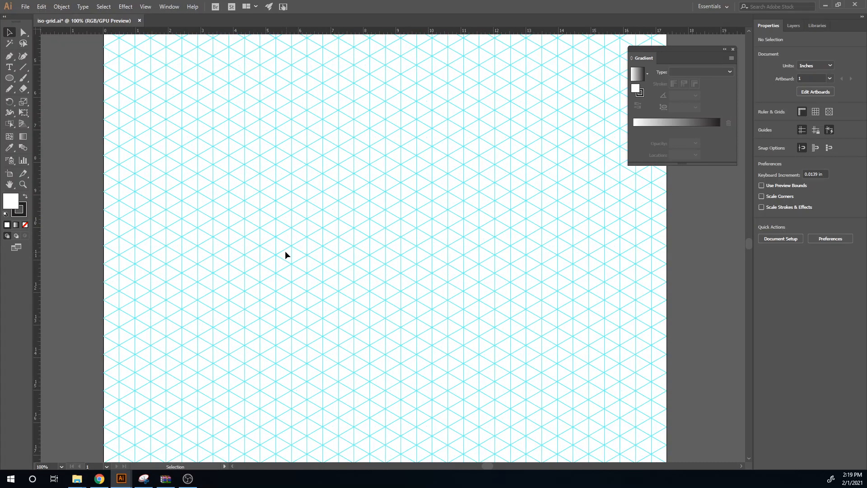
scroll(284, 251, "down", 1)
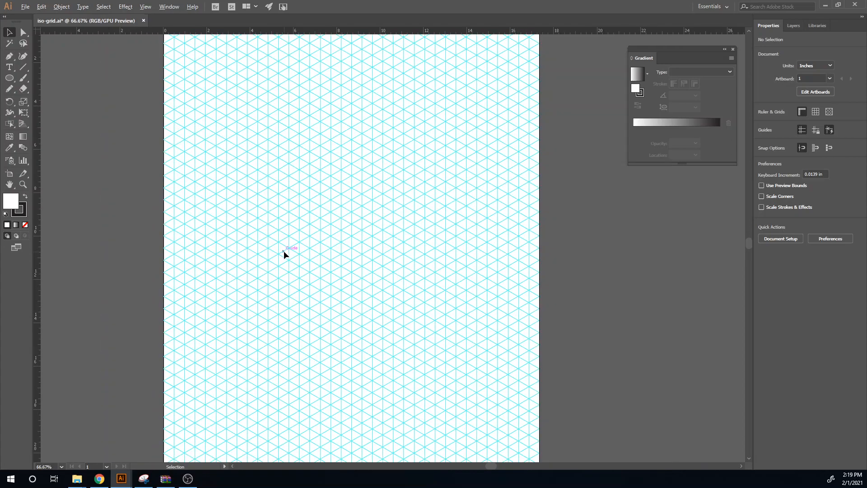
left_click(9, 78)
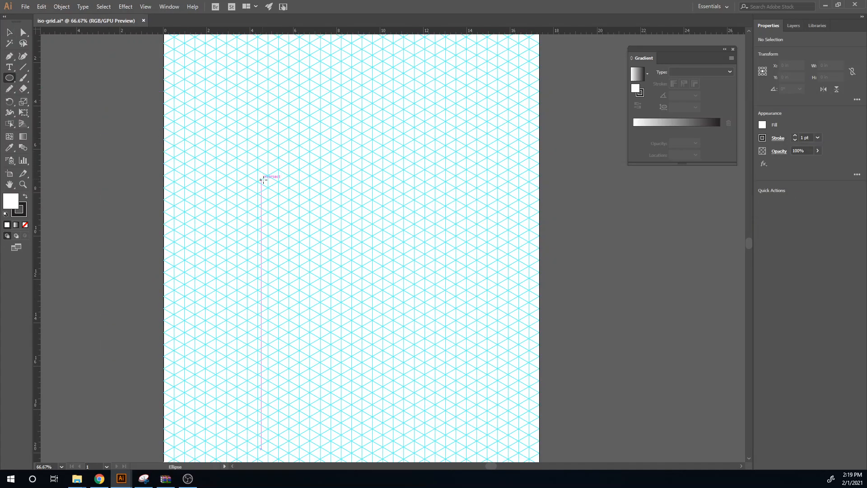
left_click_drag(257, 158, 330, 230)
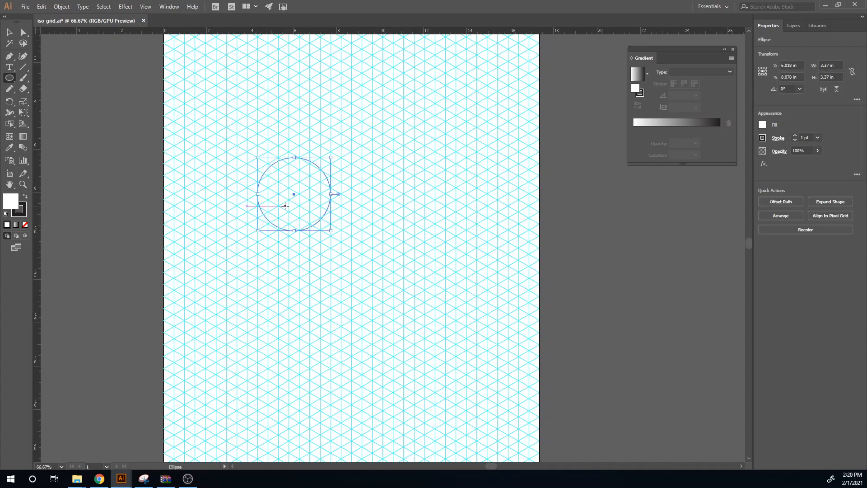
left_click(765, 125)
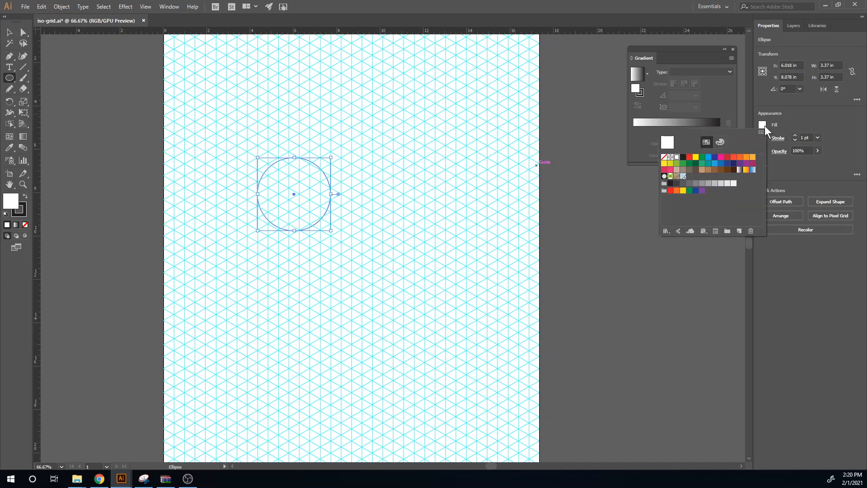
left_click(715, 163)
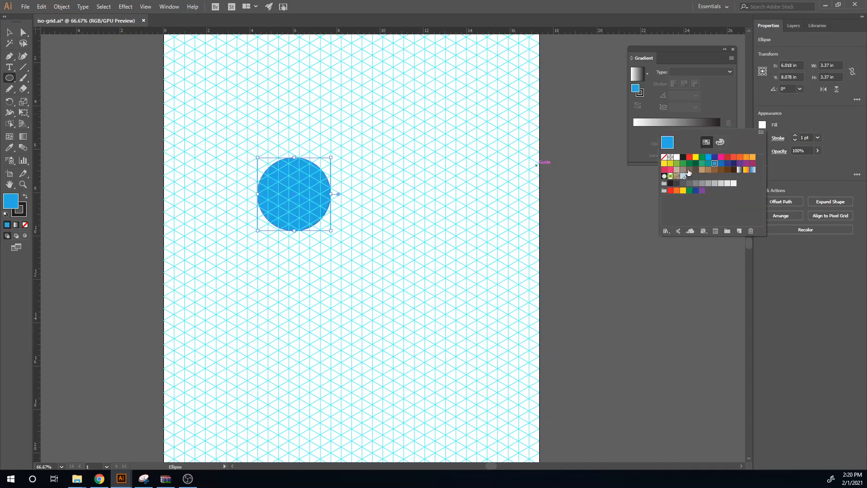
Scale the blue circle non-uniformly to 100% horizontally and 86.602% vertically
left_click(9, 33)
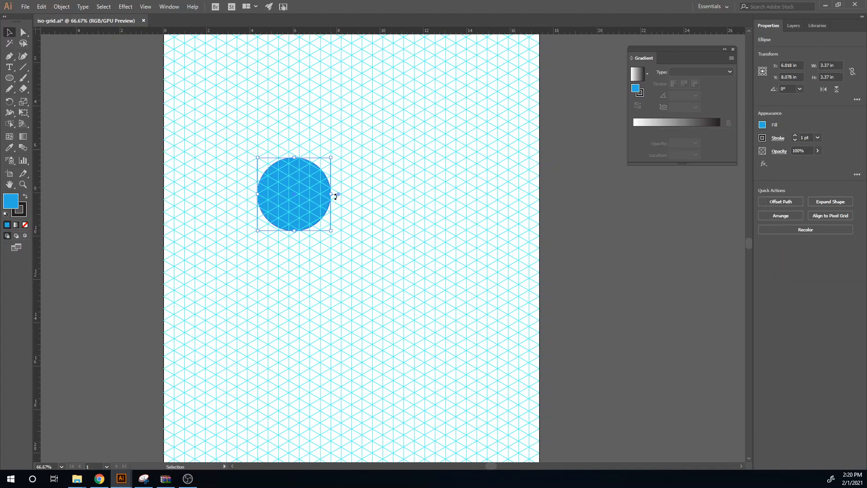
right_click(313, 207)
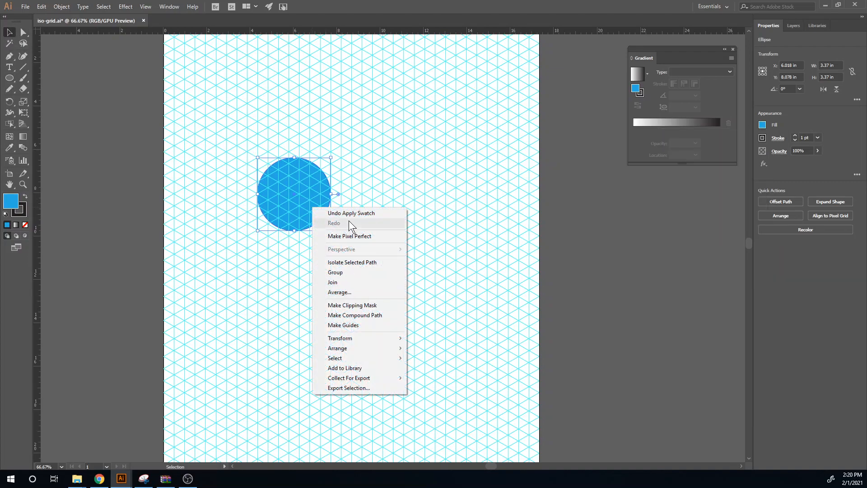
mouse_move(377, 337)
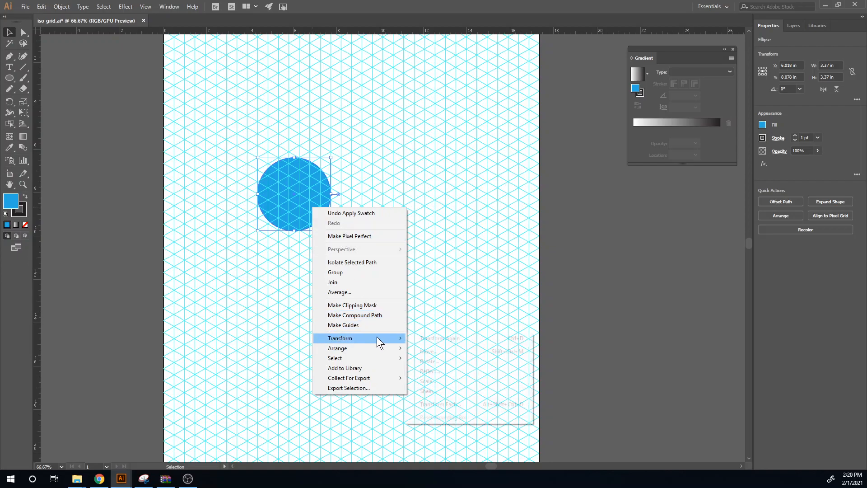
left_click(460, 382)
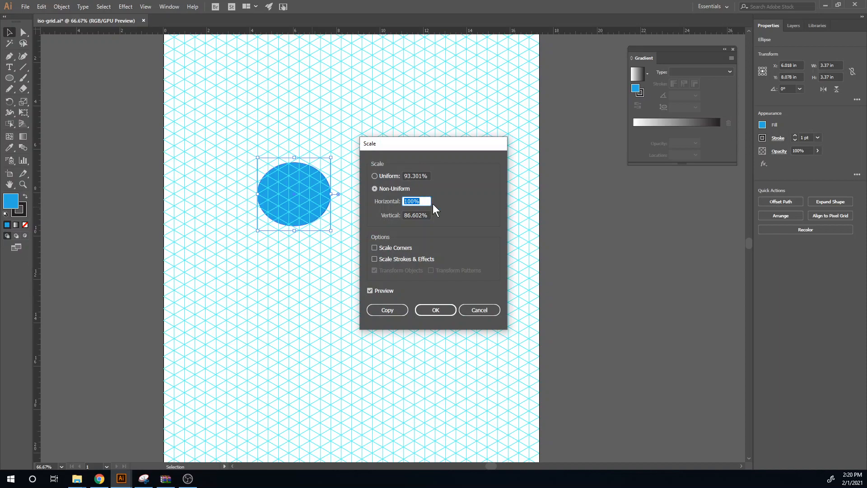
left_click(388, 188)
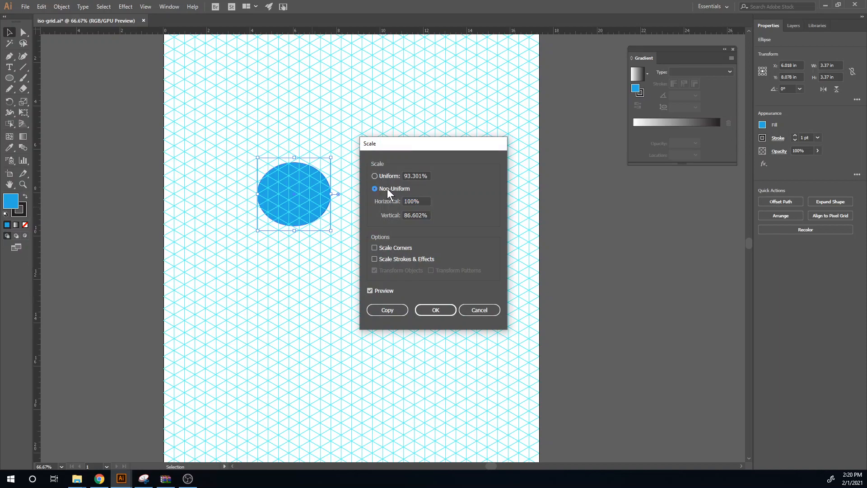
left_click(416, 219)
double_click(409, 215)
left_click(419, 219)
left_click_drag(407, 215, 434, 216)
left_click(412, 216)
left_click(440, 313)
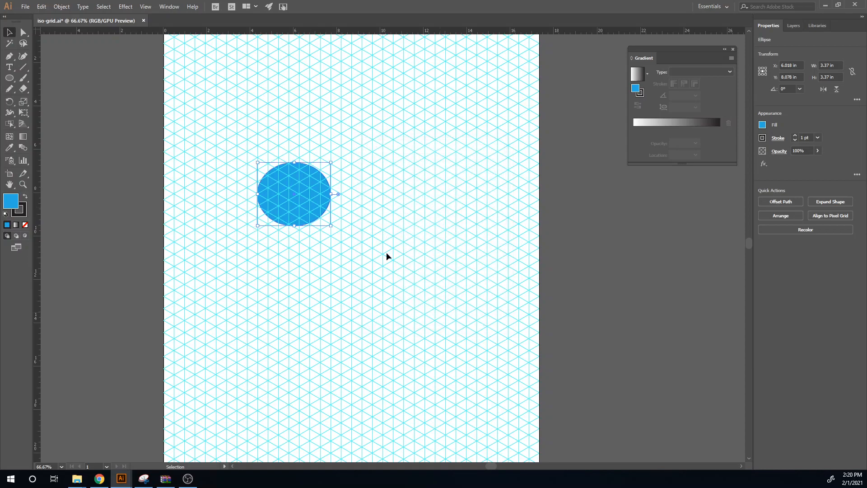
Shear the blue ellipse by -30° along the horizontal axis
right_click(310, 208)
mouse_move(364, 340)
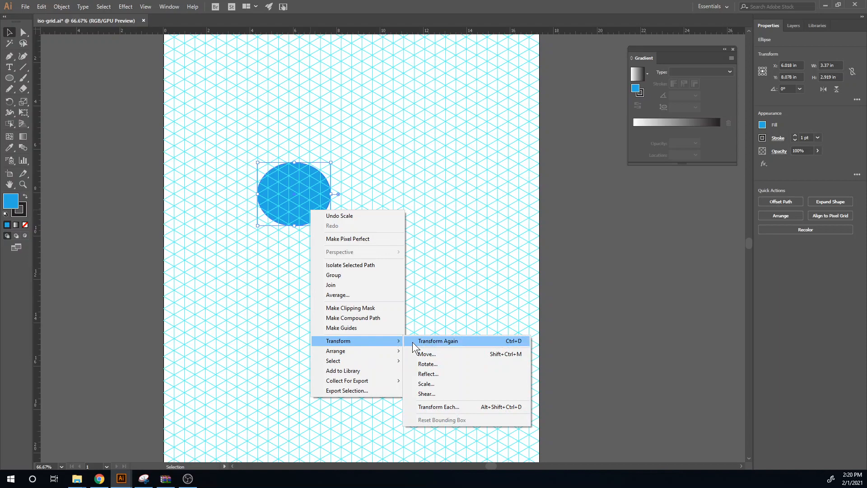
left_click(443, 394)
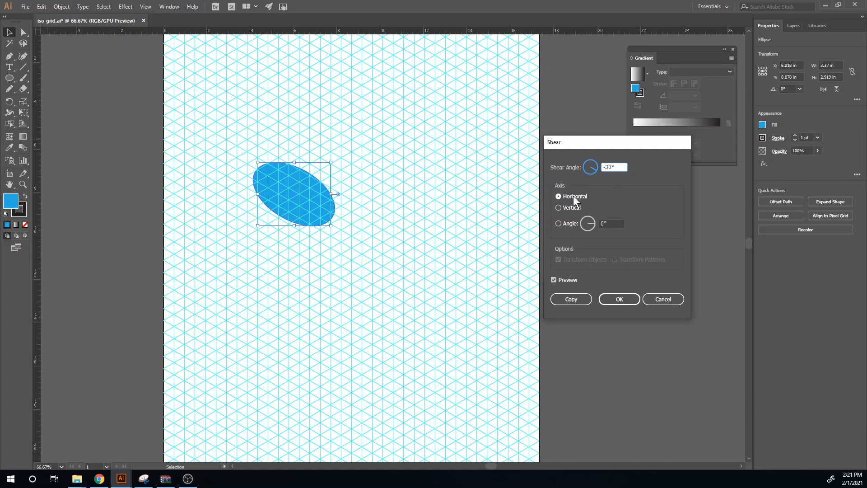
left_click(617, 299)
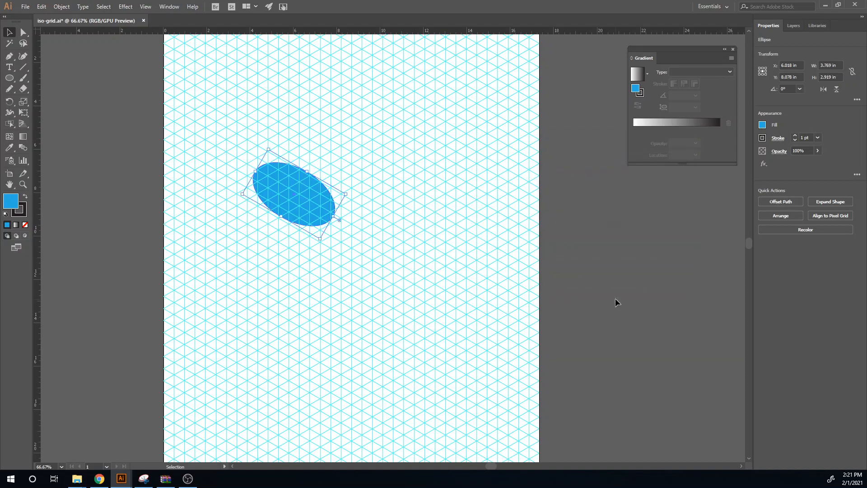
Rotate the sheared blue ellipse by 30°
right_click(313, 206)
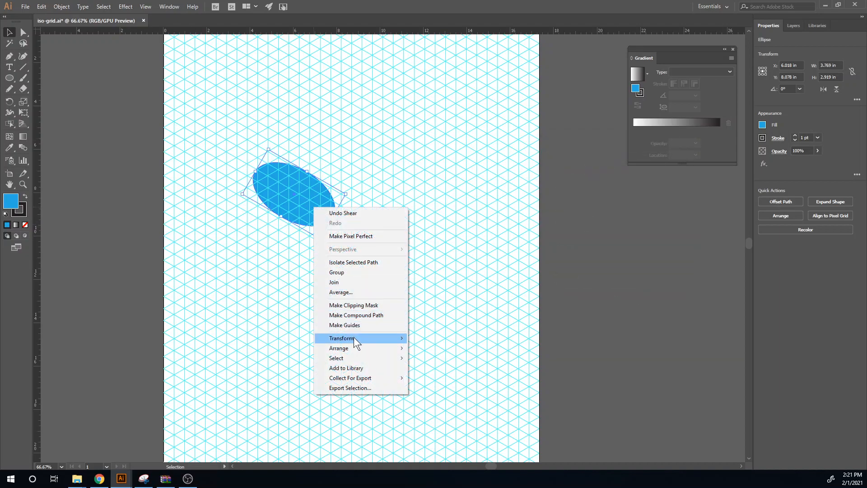
mouse_move(354, 338)
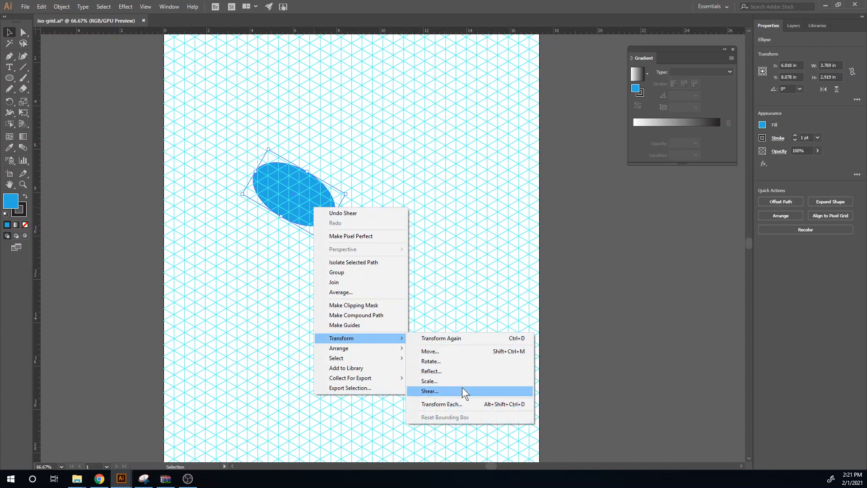
left_click(456, 362)
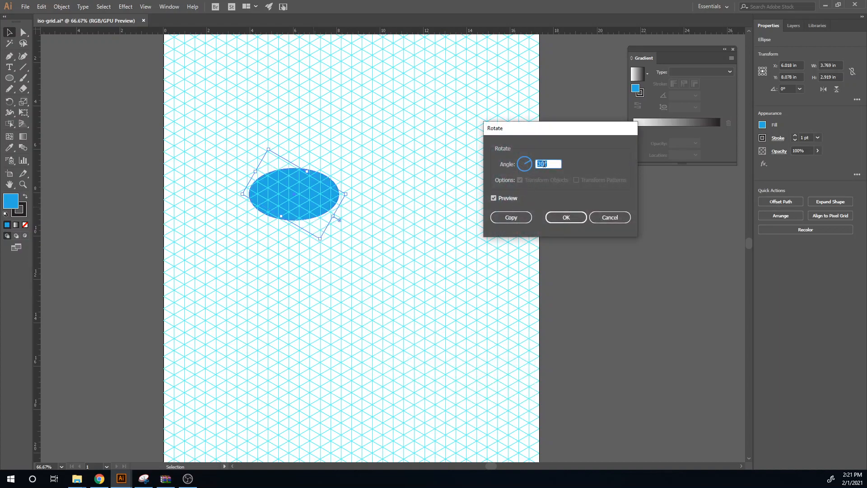
left_click(566, 218)
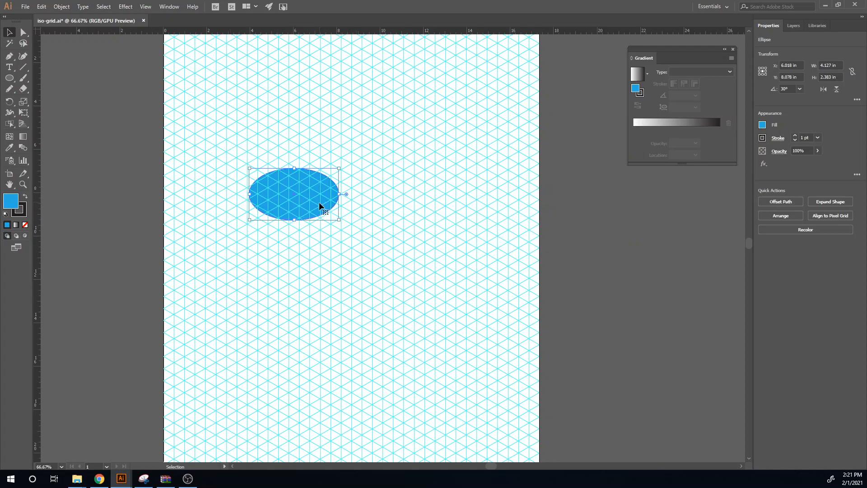
Move the blue ellipse so its center sits on a grid intersection at about X 6.26 in, Y 7.49 in
key("a")
scroll(321, 214, "left", 2)
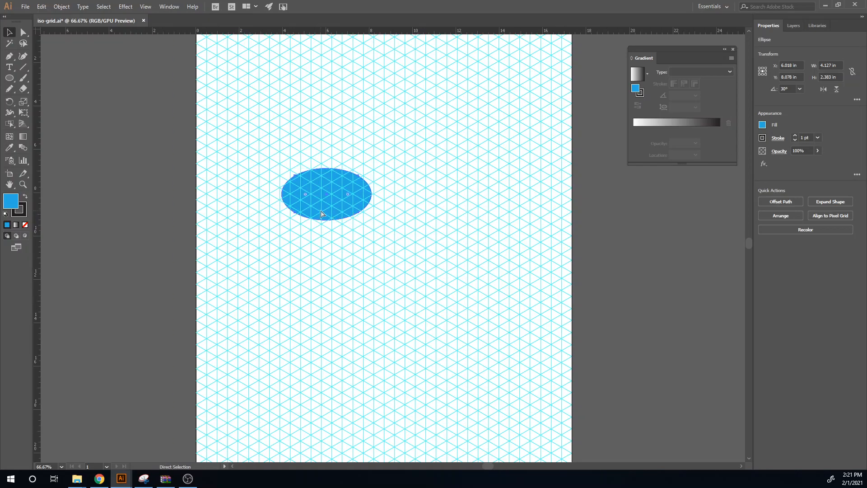
key("ctrl+equal")
key("ctrl+equal")
left_click_drag(331, 174, 270, 252)
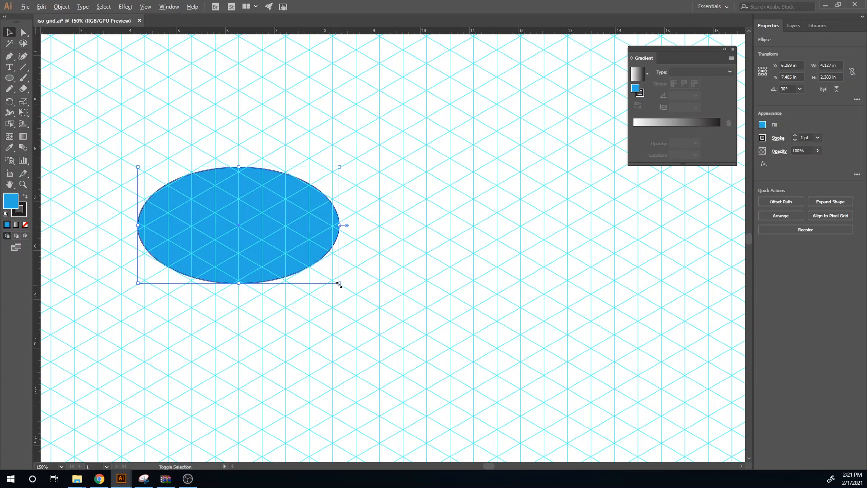
Enlarge the blue ellipse from its center to about 4.81 by 2.78 in and nudge it slightly down to fit the grid
left_click_drag(339, 283, 356, 306)
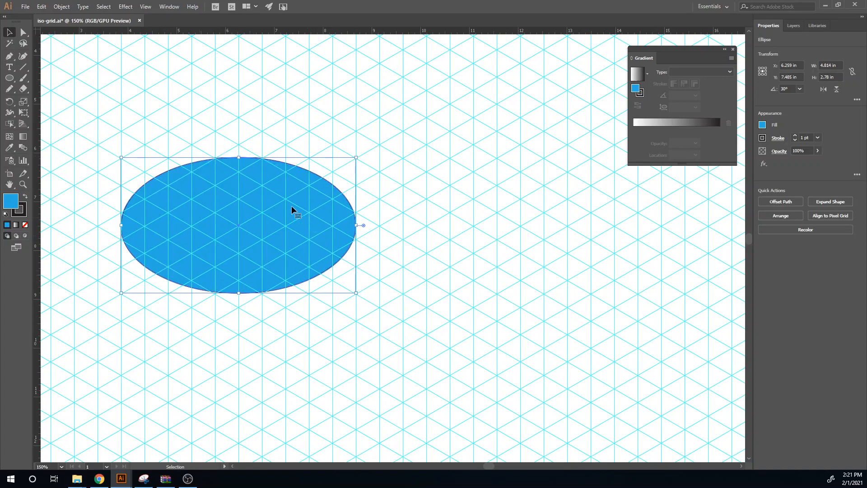
key("Down")
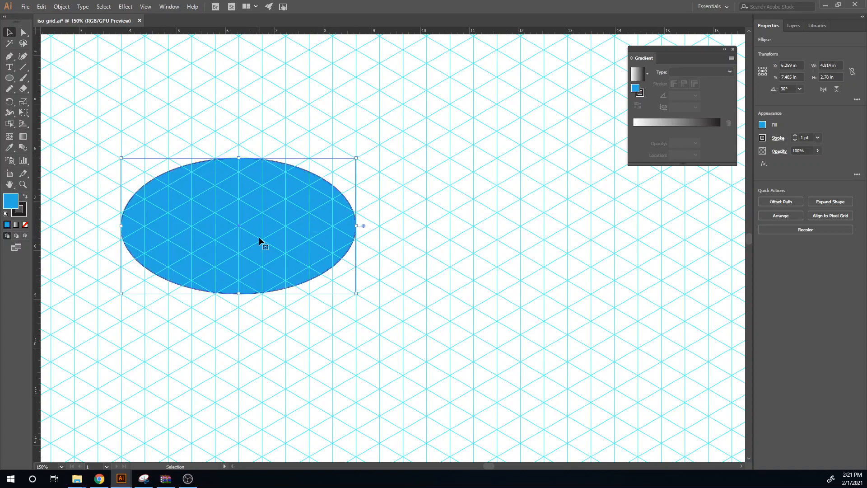
left_click_drag(259, 237, 290, 247)
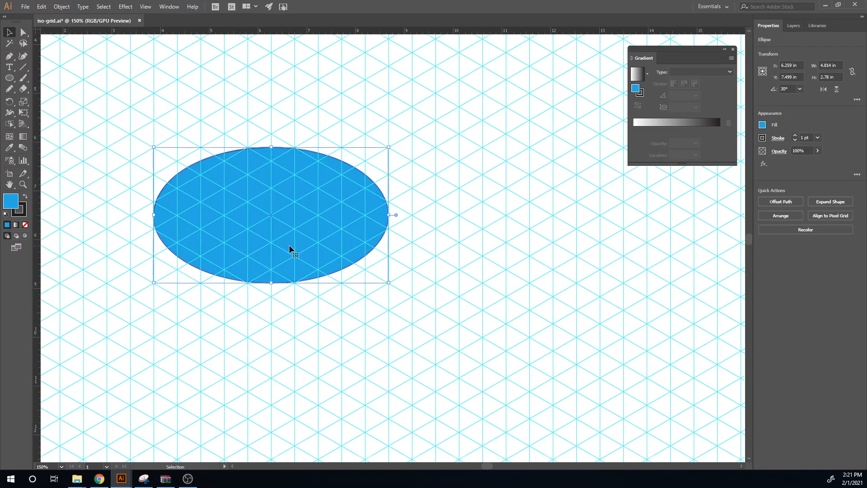
scroll(283, 246, "up", 4)
scroll(274, 240, "down", 4)
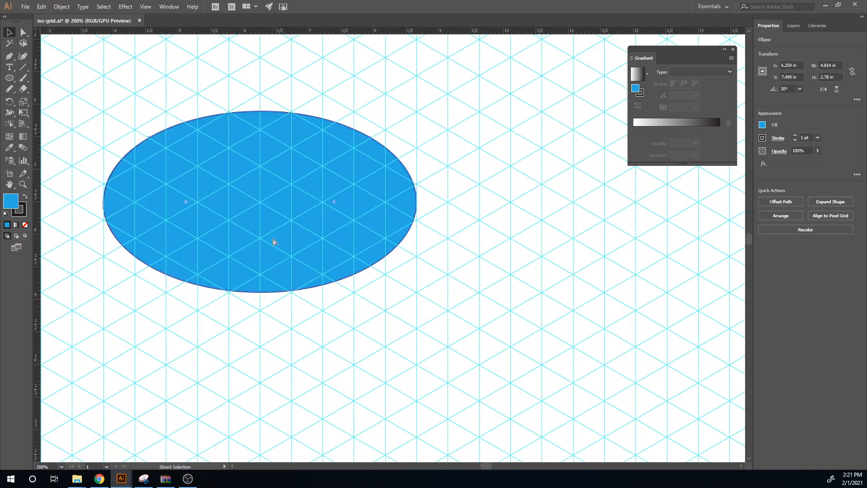
Duplicate the blue ellipse straight down, placing the copy's center at about Y 12.40 in
scroll(274, 241, "down", 2)
scroll(277, 300, "down", 2)
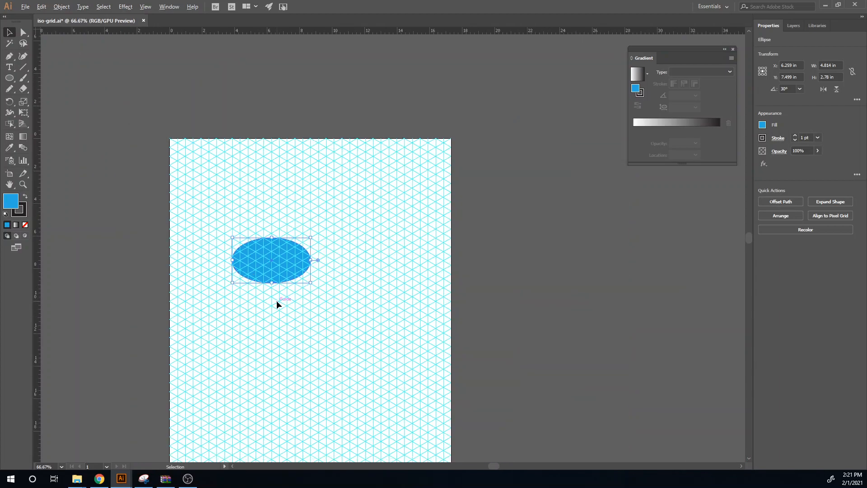
scroll(277, 300, "up", 1)
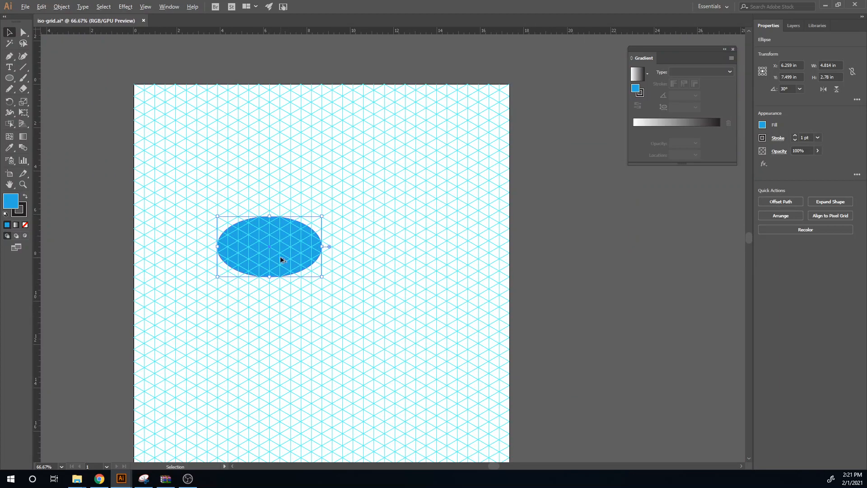
left_click_drag(280, 258, 289, 361)
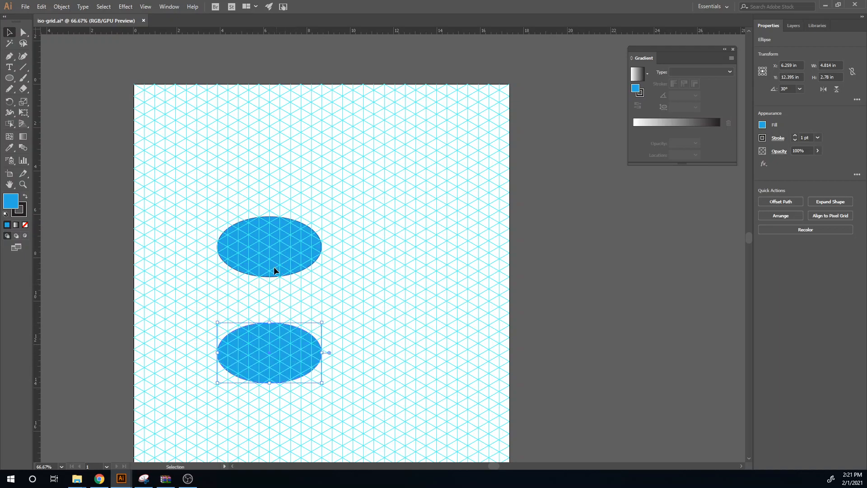
left_click_drag(350, 375, 242, 170)
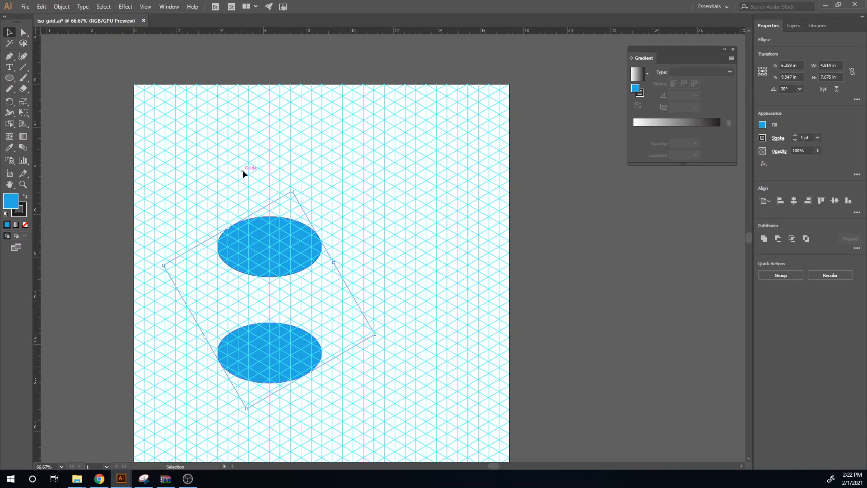
left_click(407, 296)
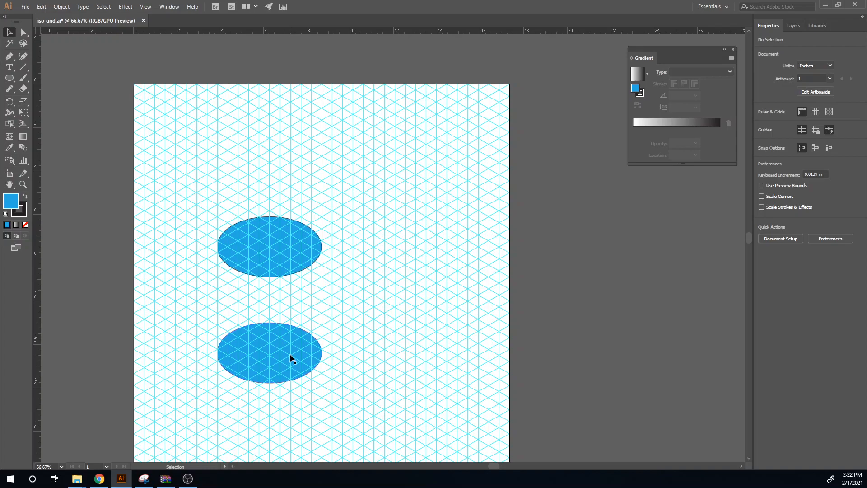
Draw a rectangle about 4.81 by 4.87 in from the upper ellipse's side anchor down to the lower ellipse's middle, spanning their full width
key("m")
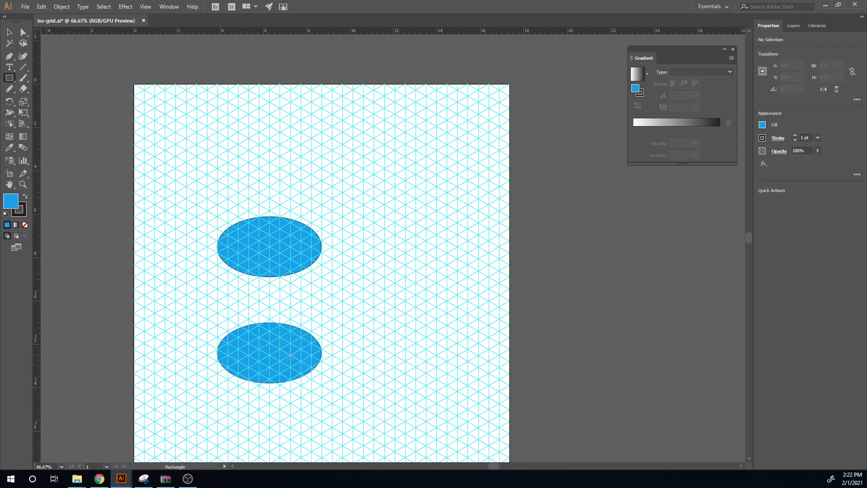
scroll(248, 259, "left", 2)
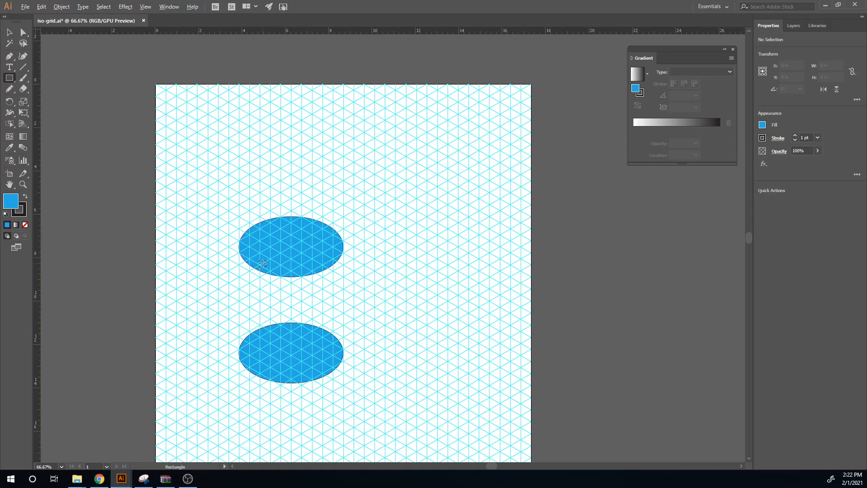
scroll(262, 263, "up", 1)
scroll(262, 263, "up", 1)
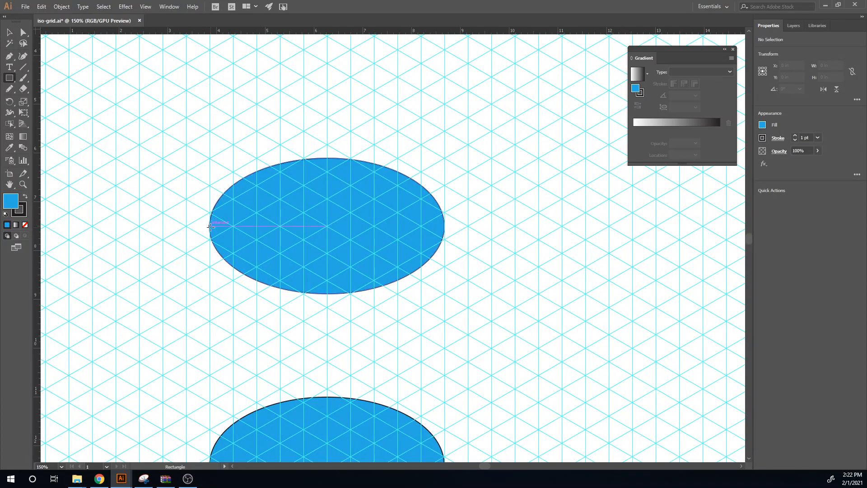
left_click_drag(210, 226, 437, 443)
left_click_drag(445, 457, 445, 399)
scroll(325, 398, "down", 2)
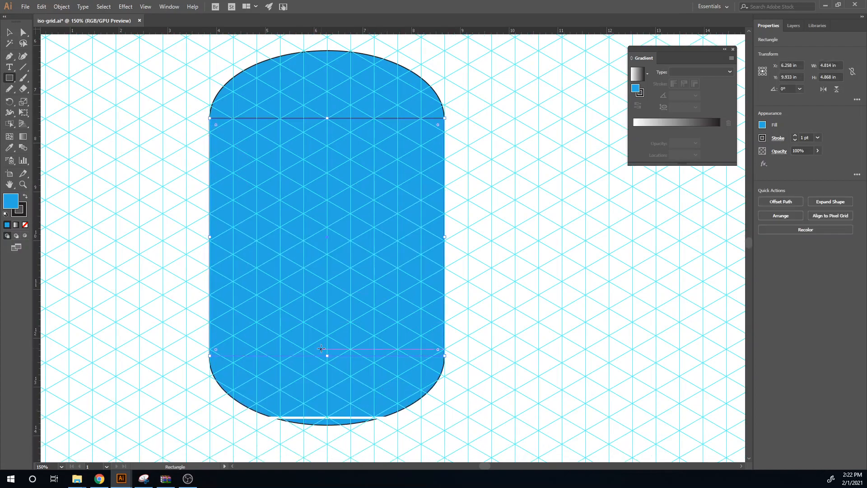
key("v")
left_click(465, 394)
left_click(350, 282)
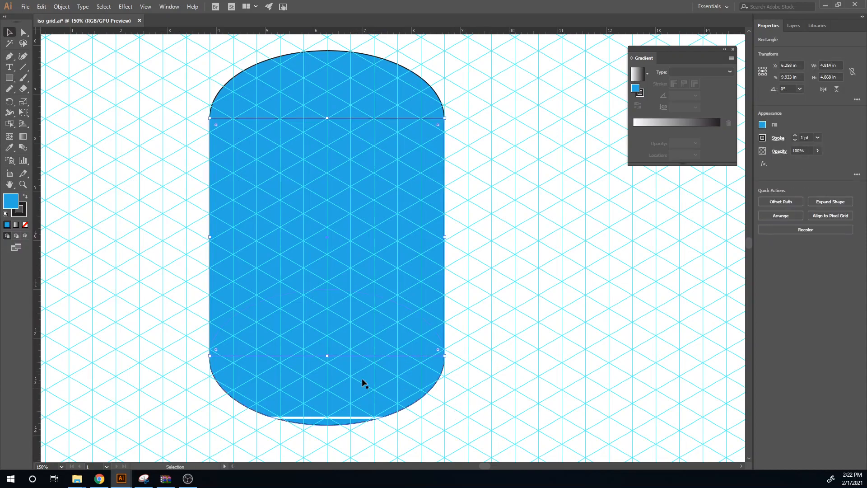
left_click_drag(329, 356, 333, 356)
left_click(472, 394)
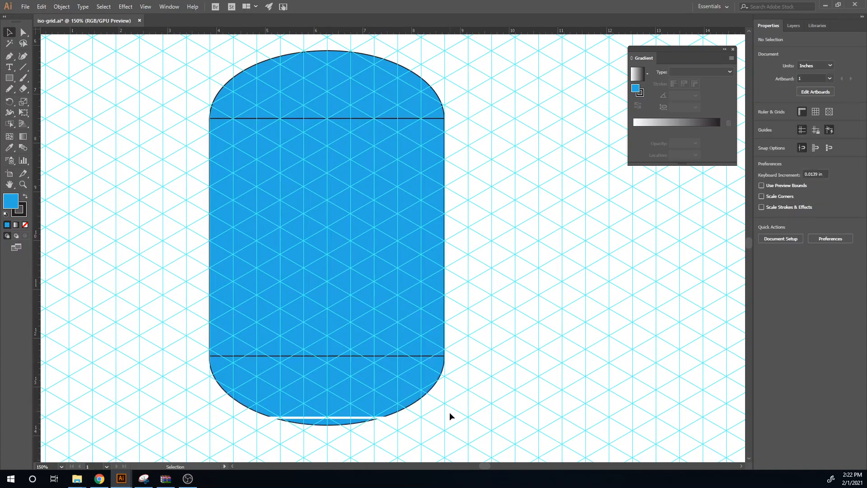
Unite the lower ellipse and the rectangle into a single cylinder body shape
left_click(397, 398)
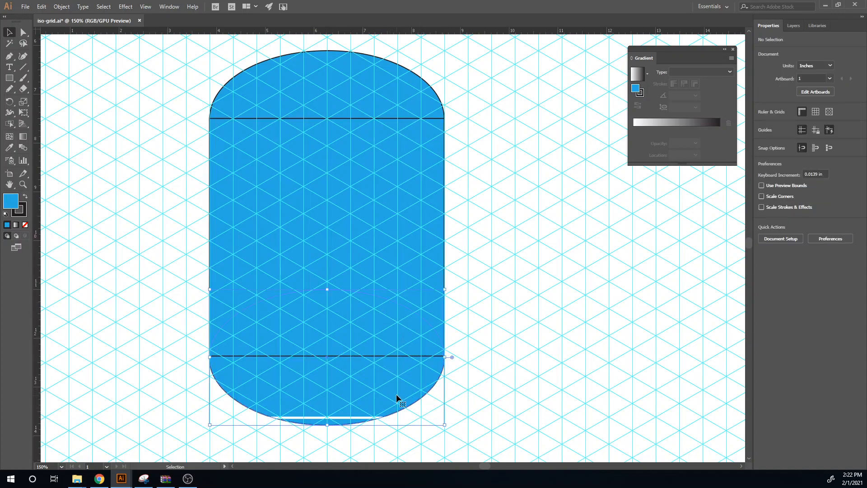
left_click(378, 243, "shift")
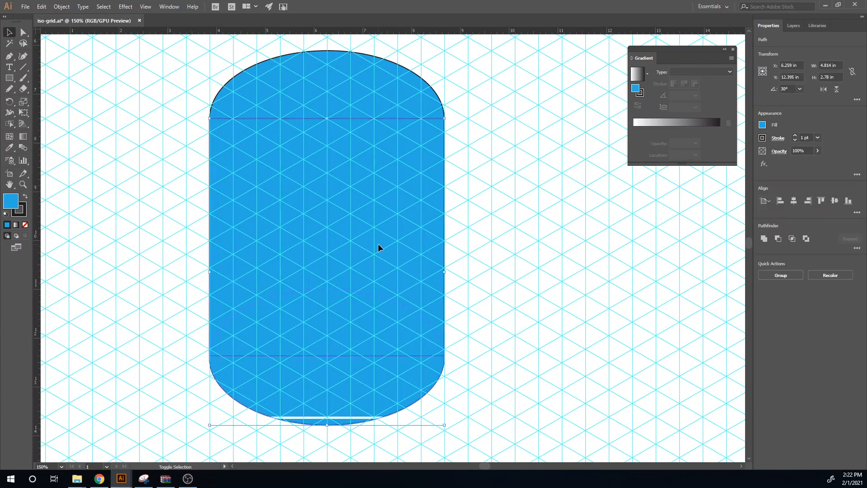
left_click(762, 240)
Bring the upper ellipse forward so it sits in front of the cylinder body
left_click(358, 74)
right_click(356, 89)
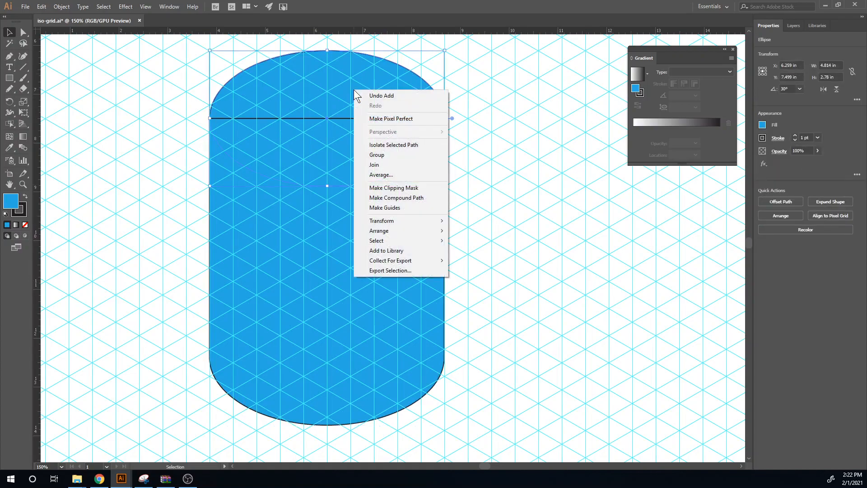
mouse_move(411, 229)
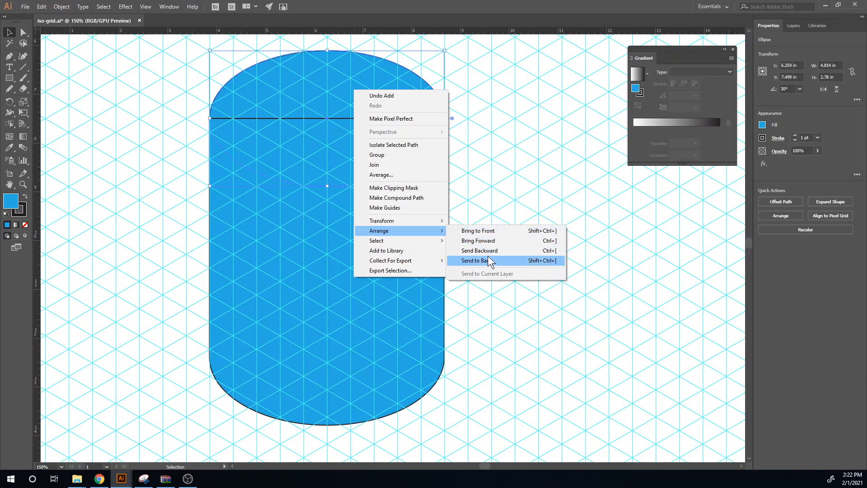
left_click(478, 241)
left_click(497, 265)
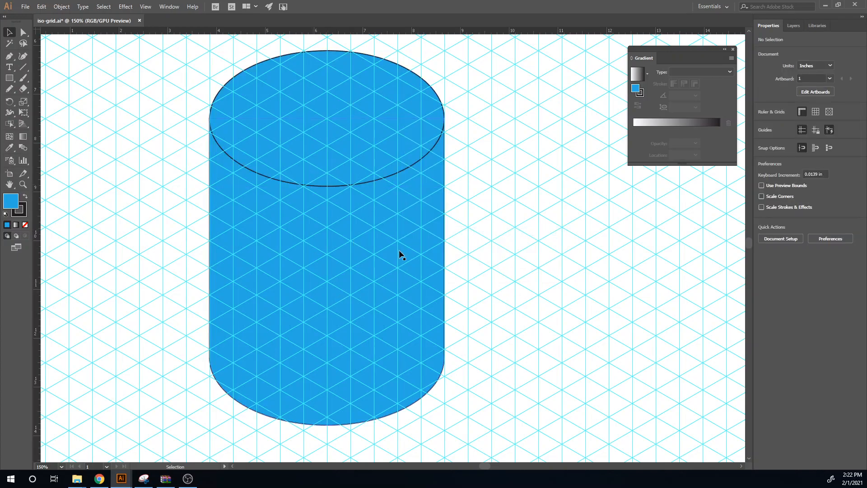
Hide the isometric guides to check the cylinder, and show them again
scroll(389, 258, "right", 2)
scroll(335, 277, "down", 2)
key("a")
key("ctrl+semicolon")
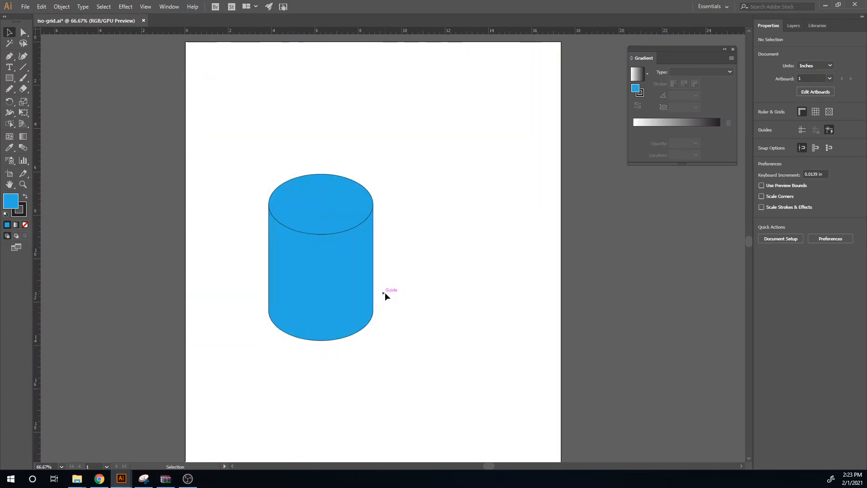
key("a")
key("v")
key("ctrl+semicolon")
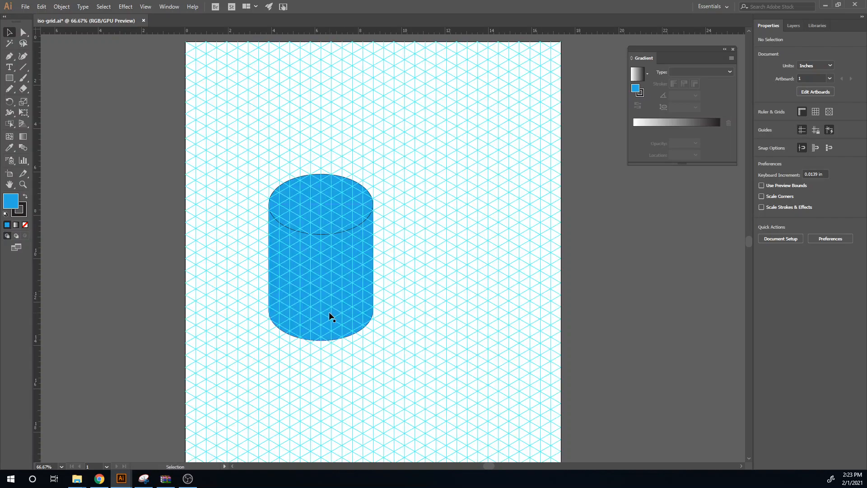
Fill the cylinder body with the white-to-black linear gradient swatch
left_click(342, 311)
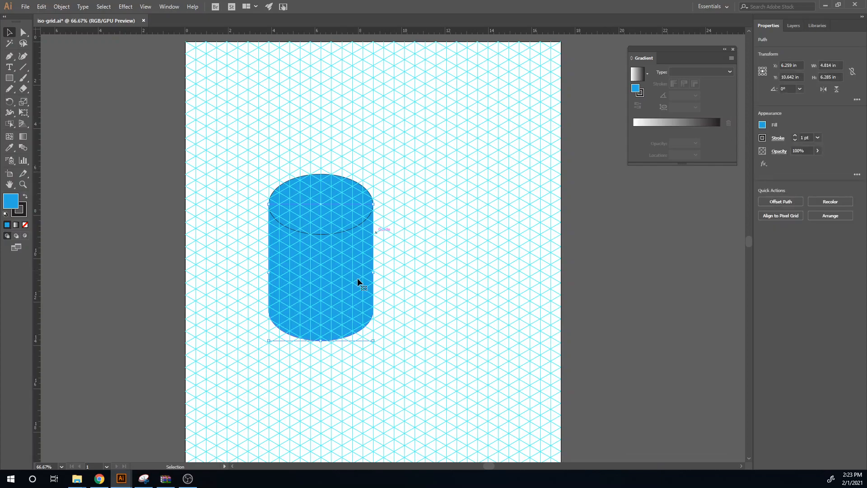
left_click(455, 309)
left_click(339, 298)
left_click(733, 50)
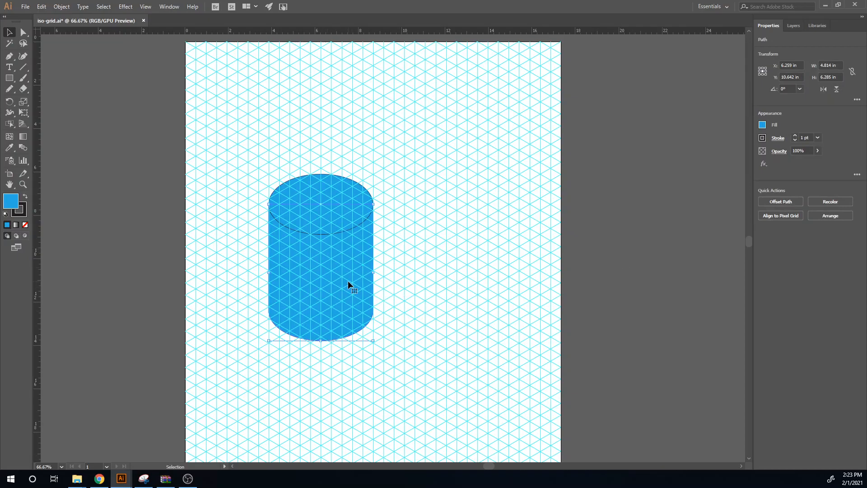
left_click(762, 125)
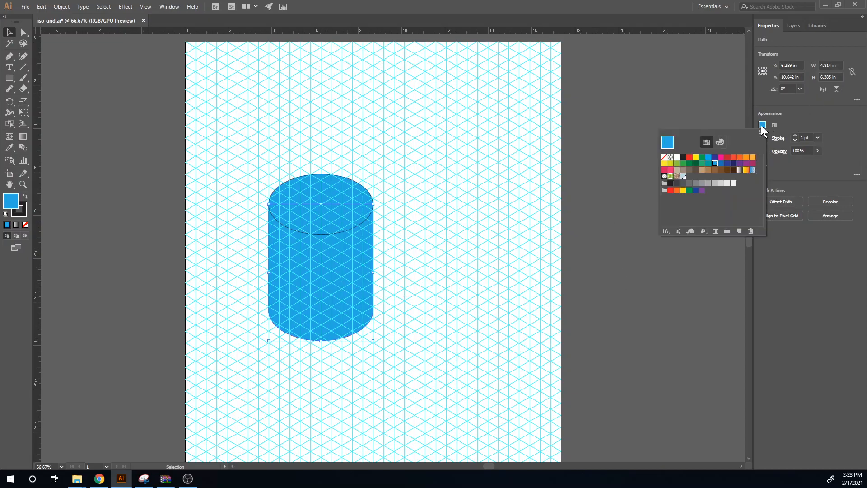
left_click(740, 170)
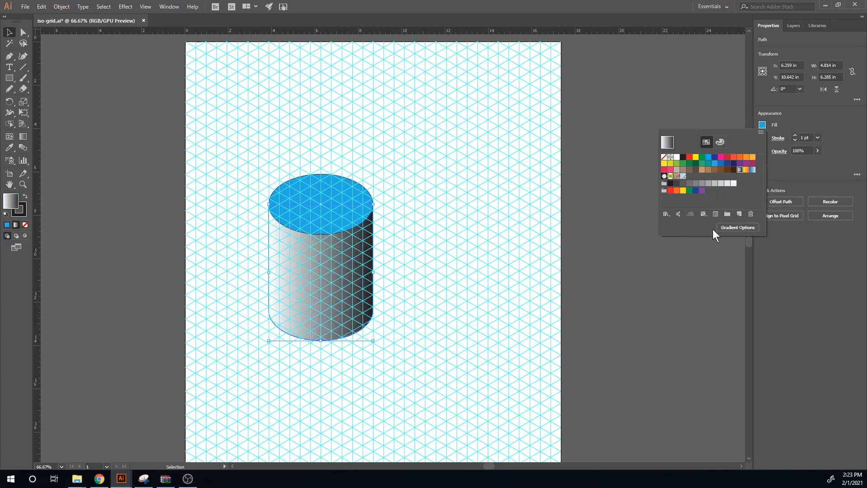
Open the body's gradient options beside the artwork and set the gradient's white start stop to light blue
left_click(721, 228)
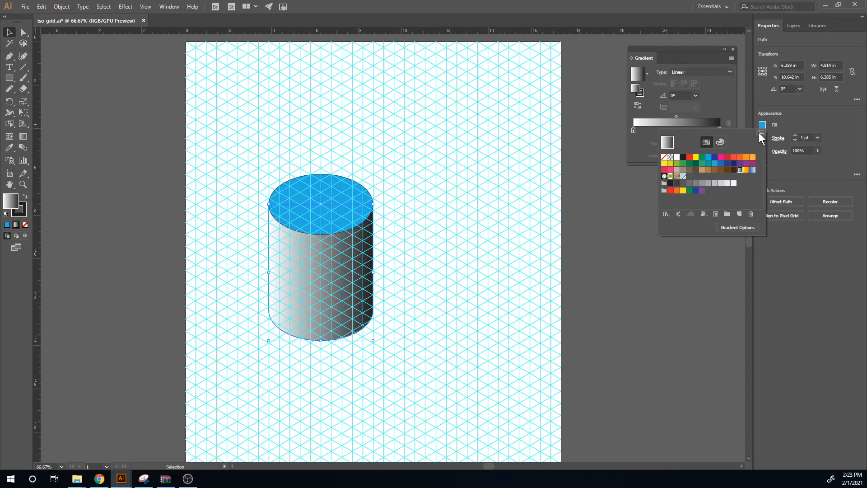
left_click(693, 48)
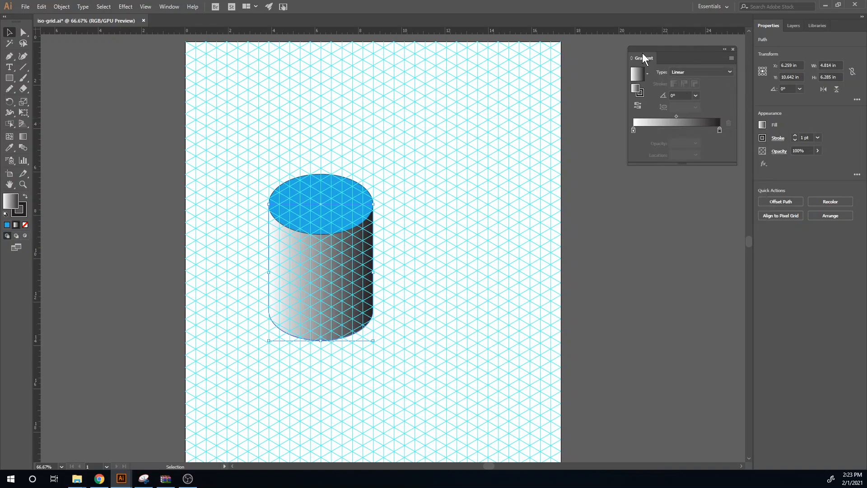
left_click_drag(643, 59, 598, 170)
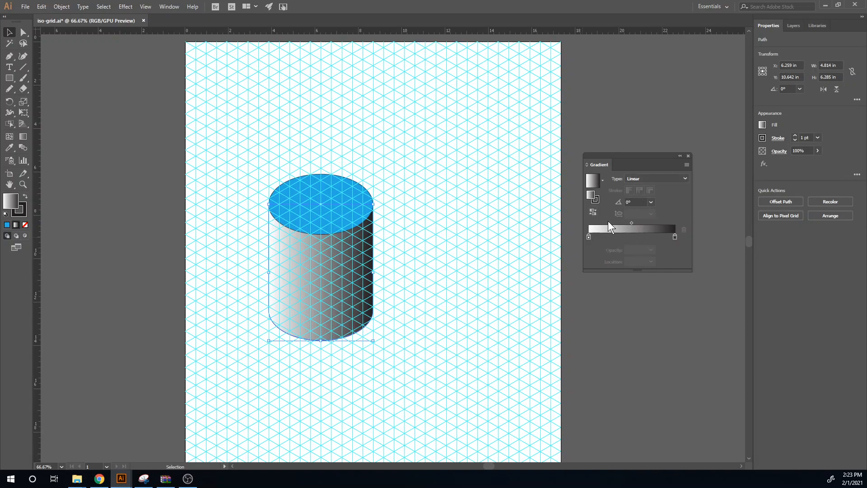
double_click(589, 237)
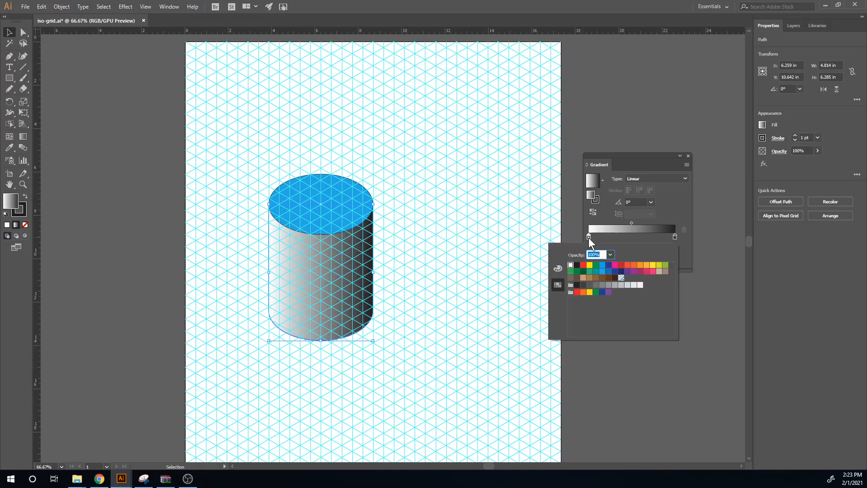
left_click(603, 272)
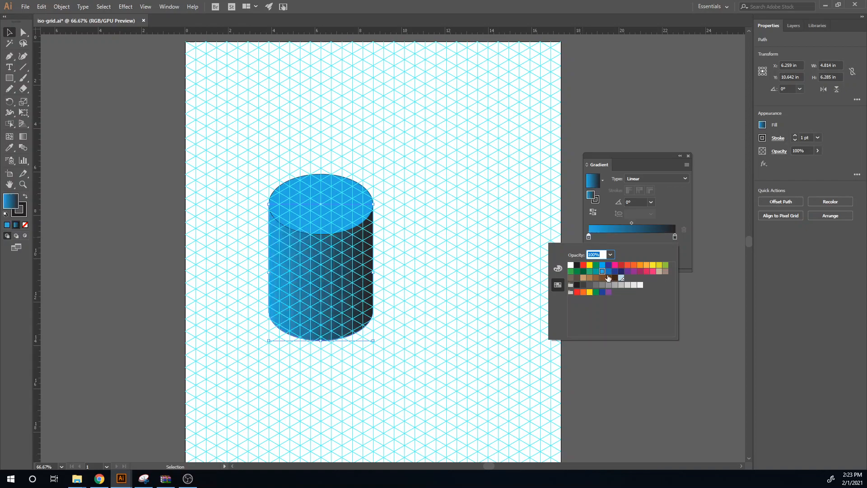
Set the gradient's black end stop to a darker blue swatch
left_click(674, 237)
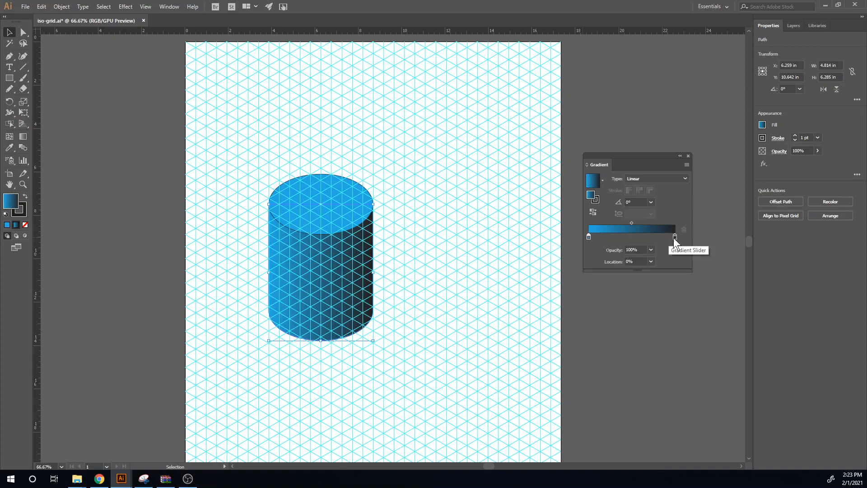
double_click(675, 236)
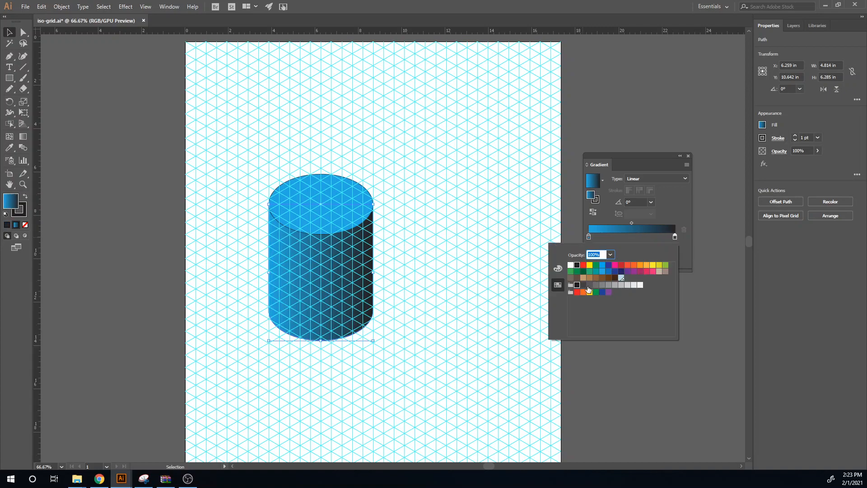
left_click(609, 272)
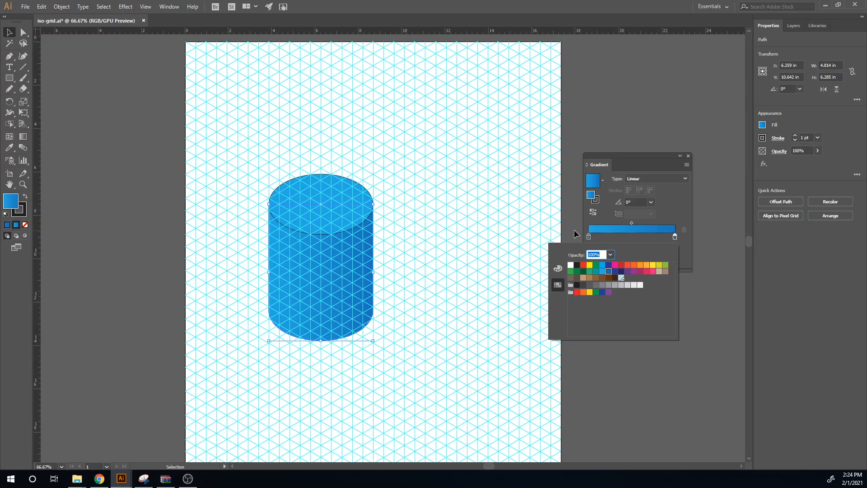
left_click(505, 245)
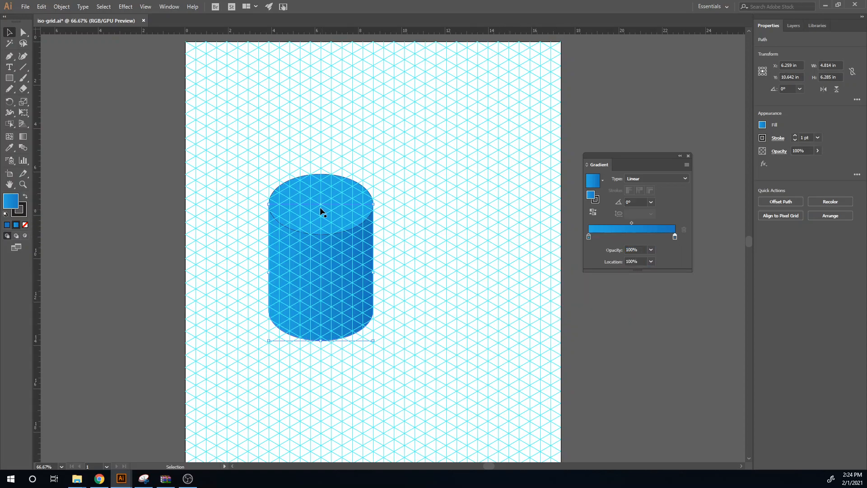
Lighten the cylinder's top ellipse by adjusting its HSB fill to about 73% saturation and 95% brightness
left_click(318, 188)
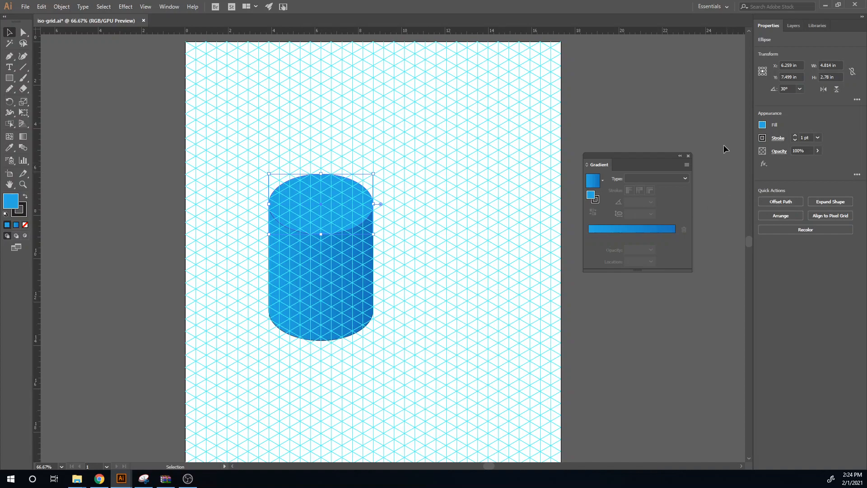
left_click(762, 125)
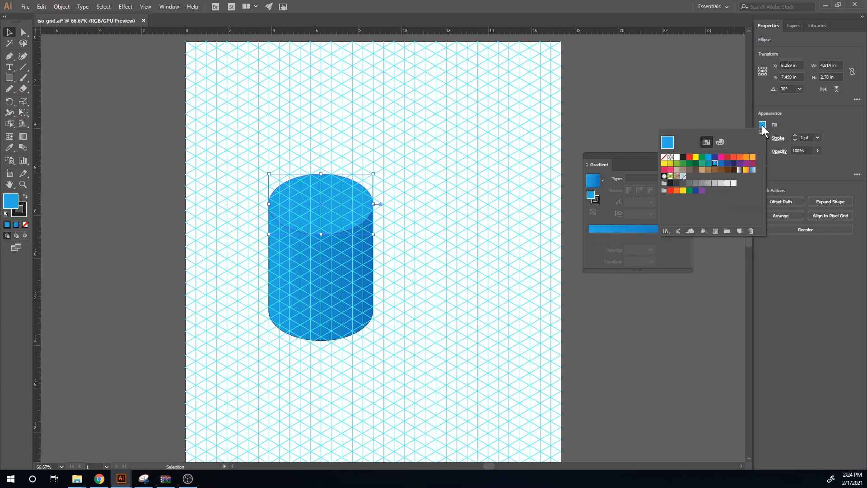
left_click(721, 142)
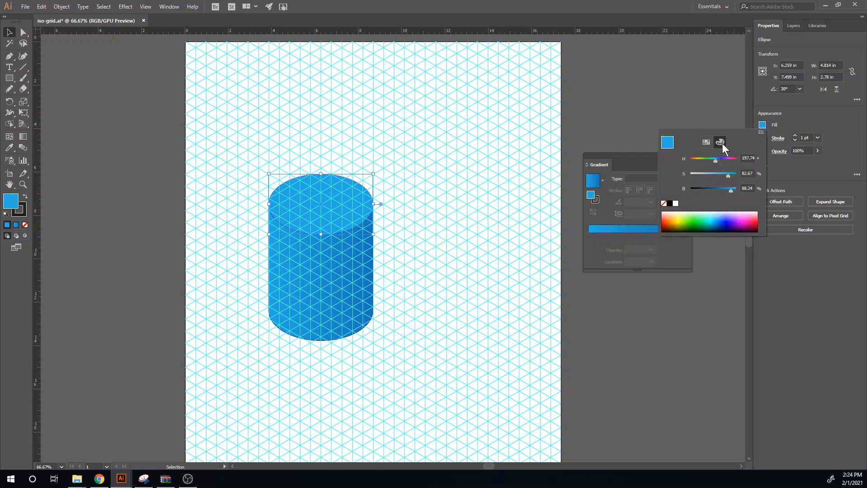
left_click(764, 133)
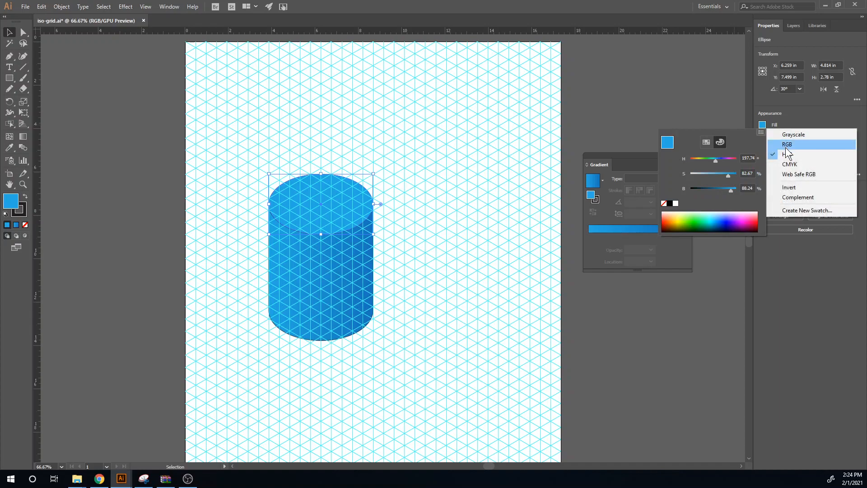
left_click_drag(731, 190, 734, 188)
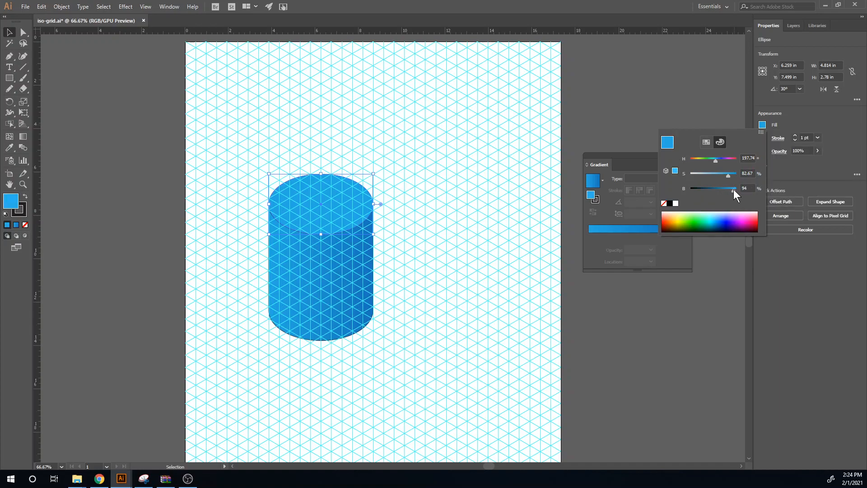
left_click(725, 175)
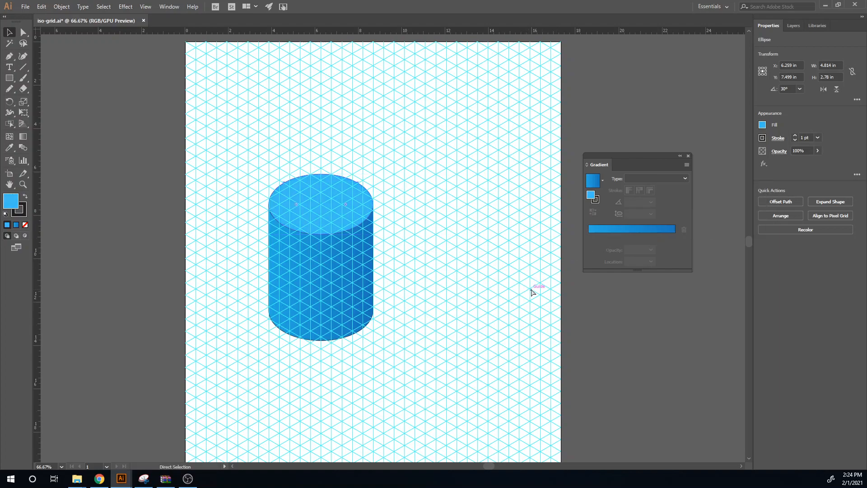
Hide the isometric guides and remove the stroke from both the cylinder's top ellipse and its body
key("ctrl+semicolon")
left_click(459, 309)
left_click_drag(447, 352, 247, 156)
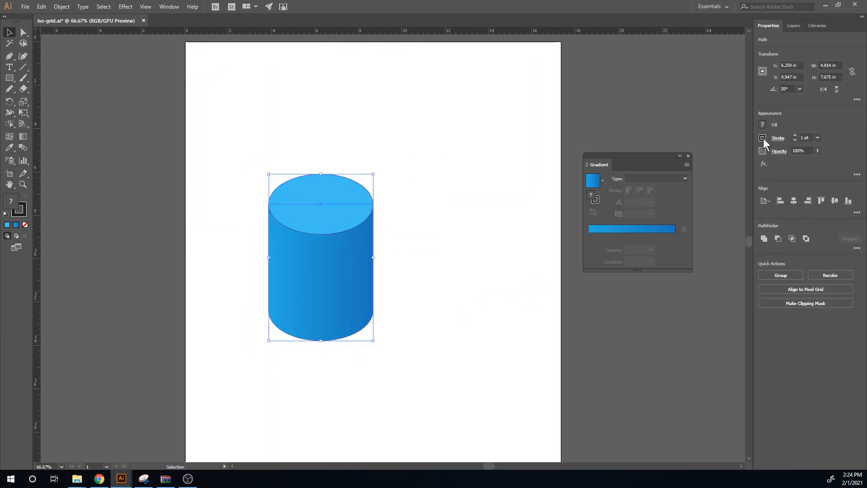
left_click(763, 138)
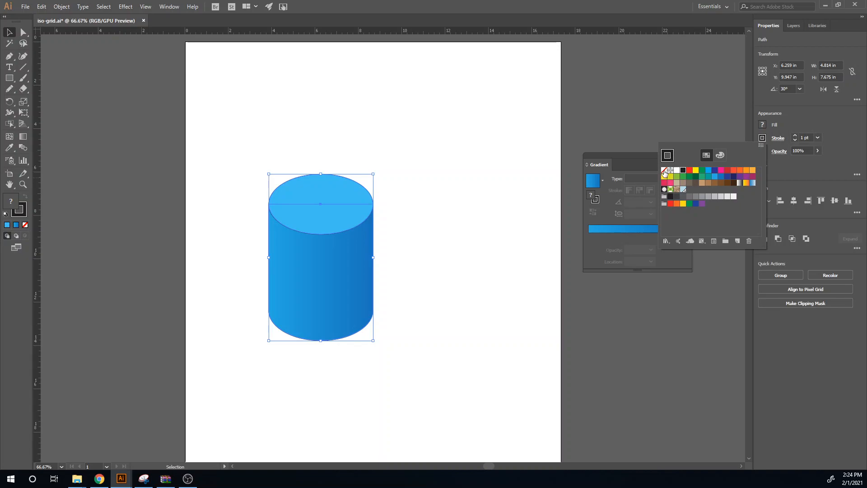
left_click(664, 170)
left_click(475, 291)
left_click(476, 299)
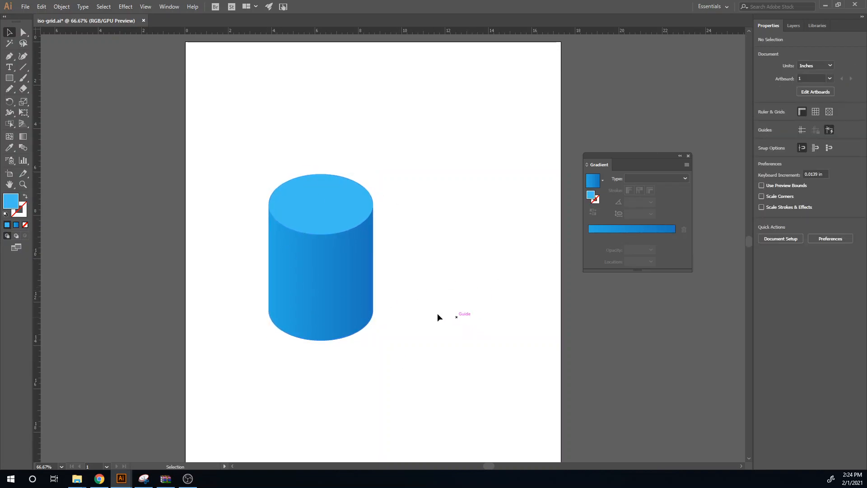
left_click_drag(397, 370, 260, 172)
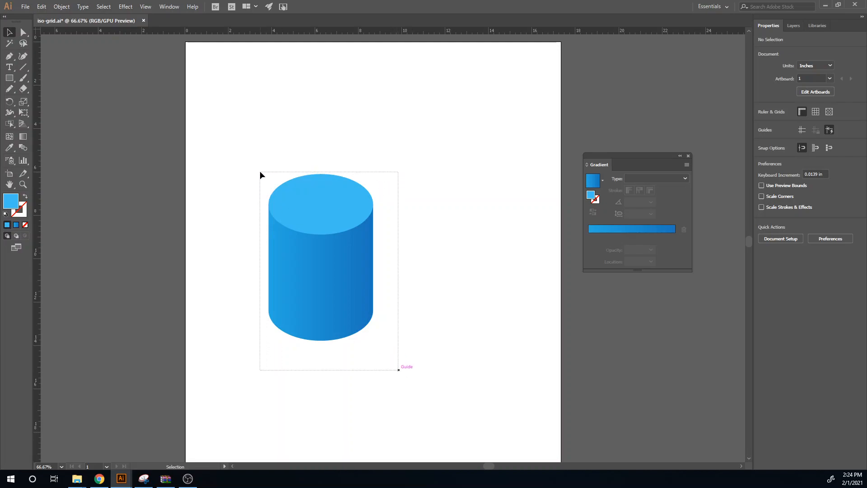
right_click(309, 227)
left_click(515, 233)
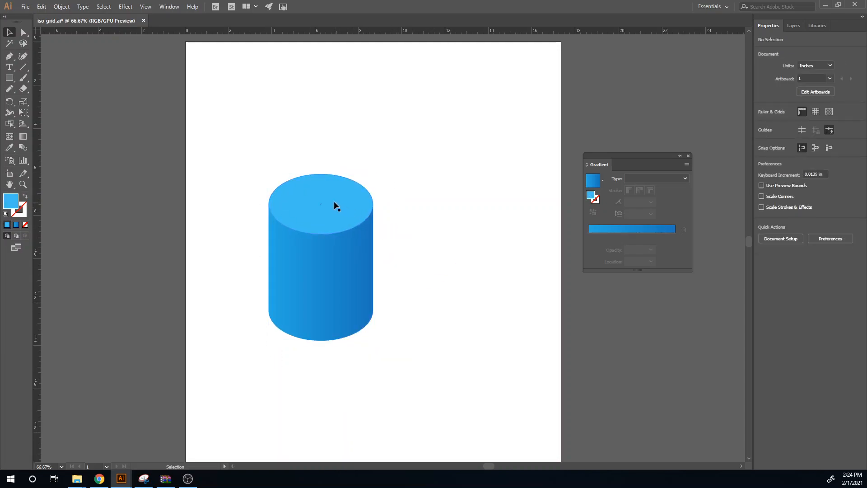
left_click_drag(331, 202, 493, 197)
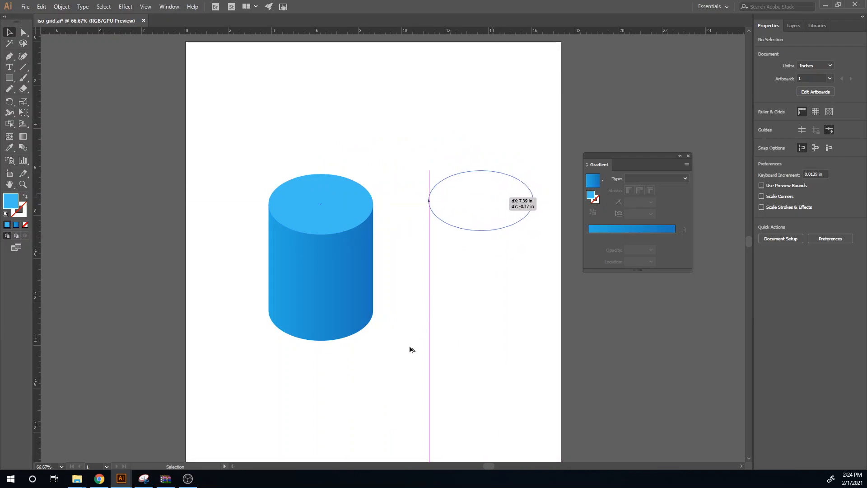
key("ctrl+z")
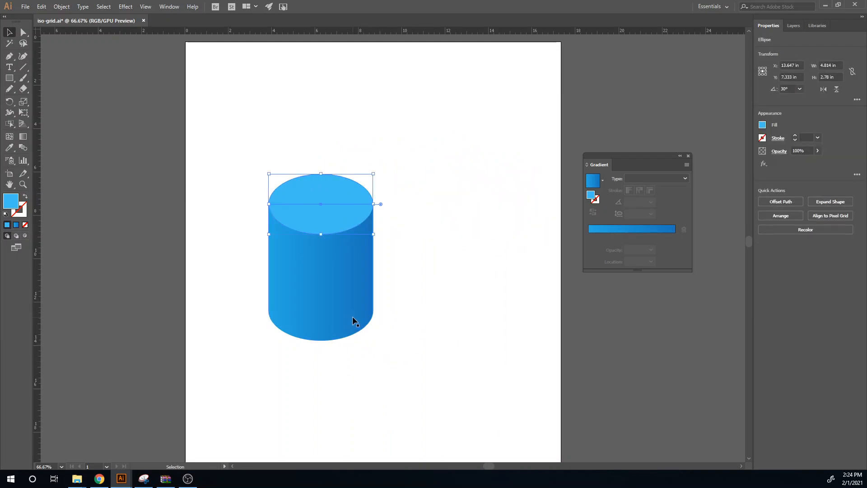
Place a copy of the whole cylinder on the right side of the artboard and move the original to the upper-left corner
left_click_drag(391, 361, 260, 175)
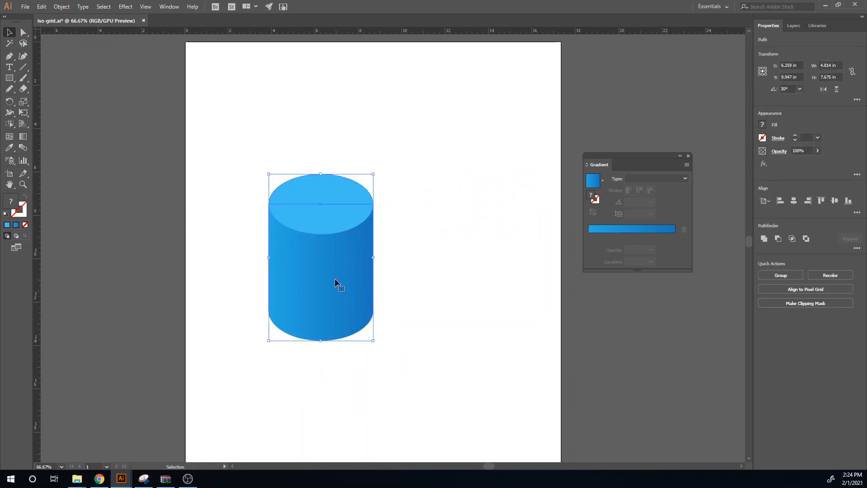
left_click_drag(339, 278, 484, 275)
left_click_drag(381, 356, 262, 166)
left_click_drag(318, 271, 258, 151)
Show the isometric guides again and align the right-hand cylinder, top and body together, with the grid lines
key("ctrl+semicolon")
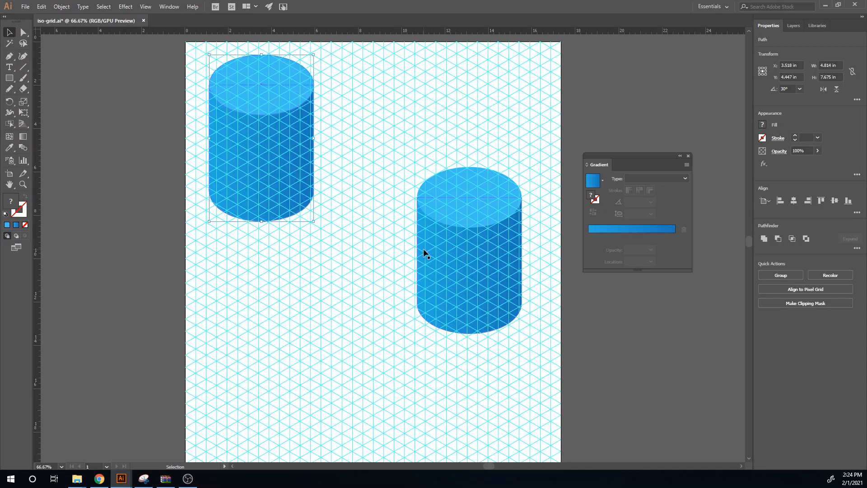
scroll(434, 262, "up", 3)
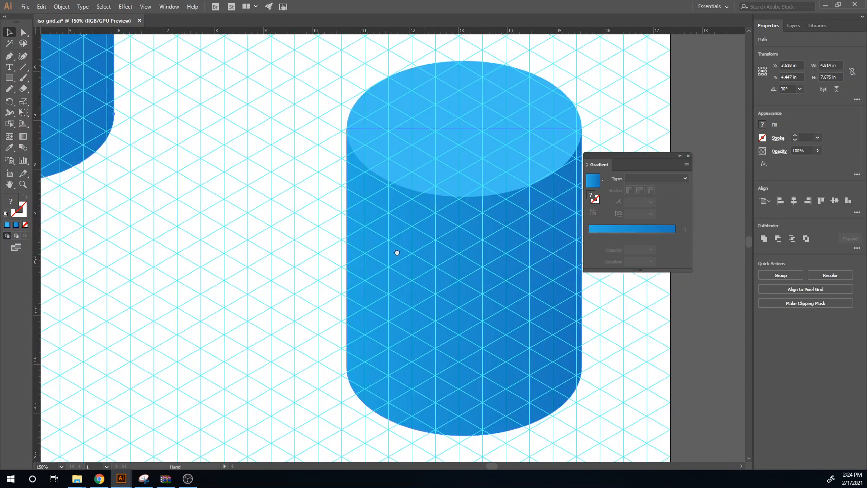
left_click_drag(398, 253, 223, 261)
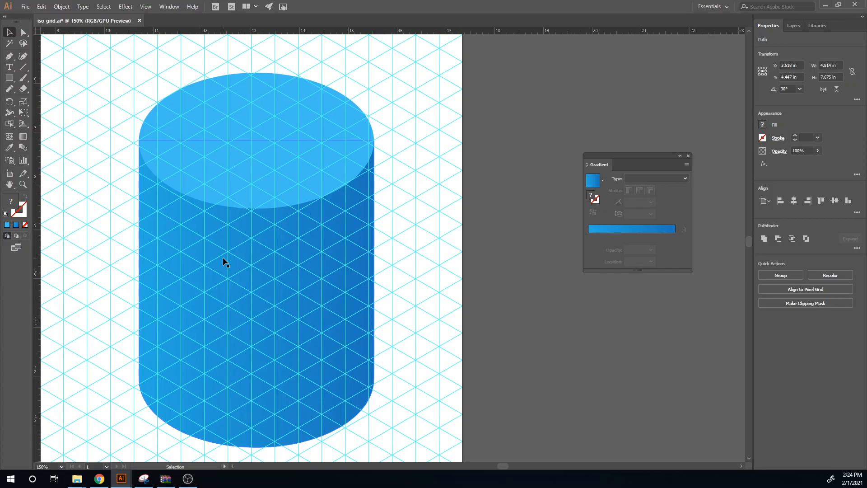
left_click(232, 270)
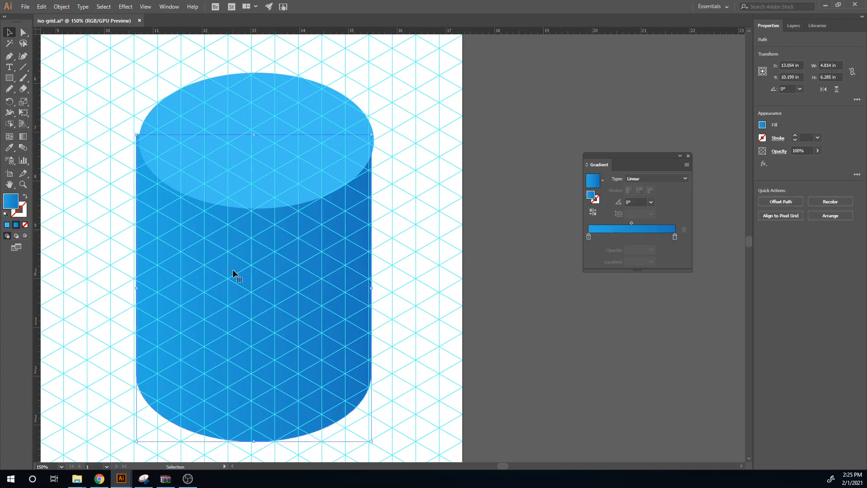
left_click_drag(414, 269, 209, 88)
left_click_drag(253, 155, 251, 154)
key("Down")
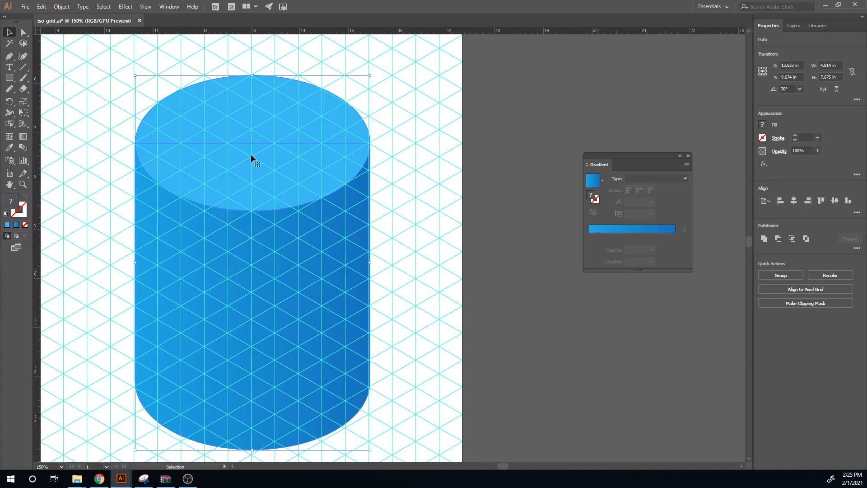
left_click(403, 268)
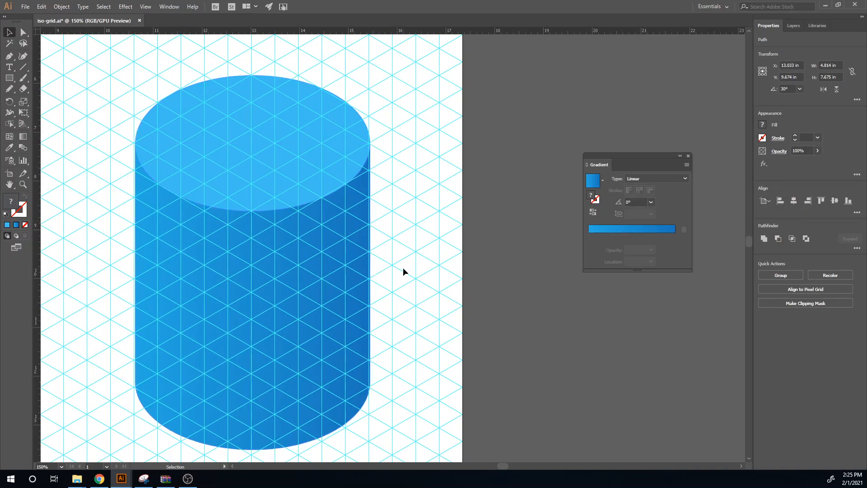
Lower both upper corner anchor points of the right-hand cylinder's body together, shortening the body to about 2.67 in high
left_click(319, 322)
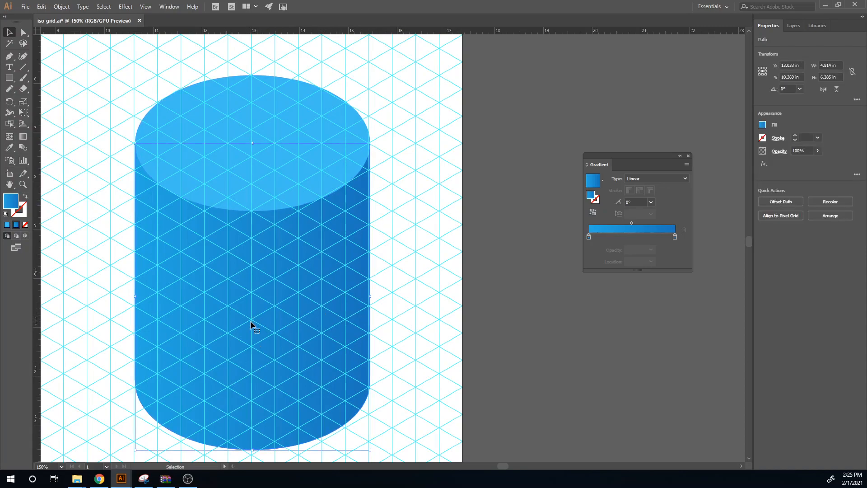
key("a")
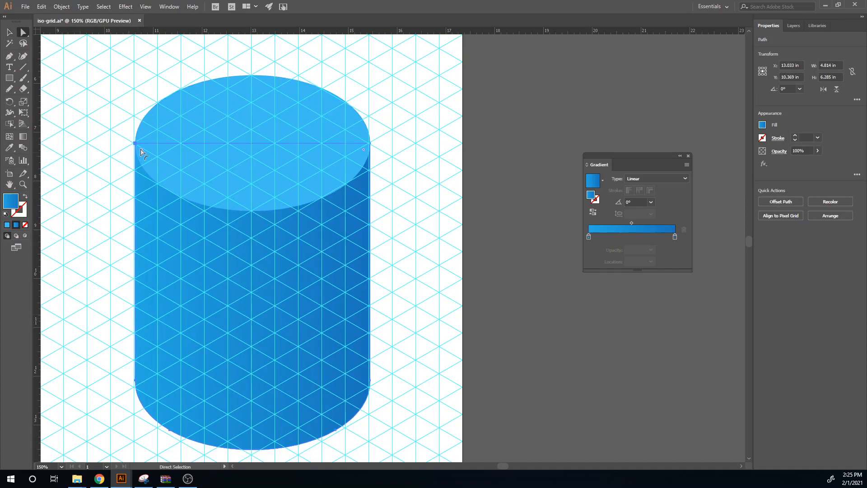
left_click(136, 145)
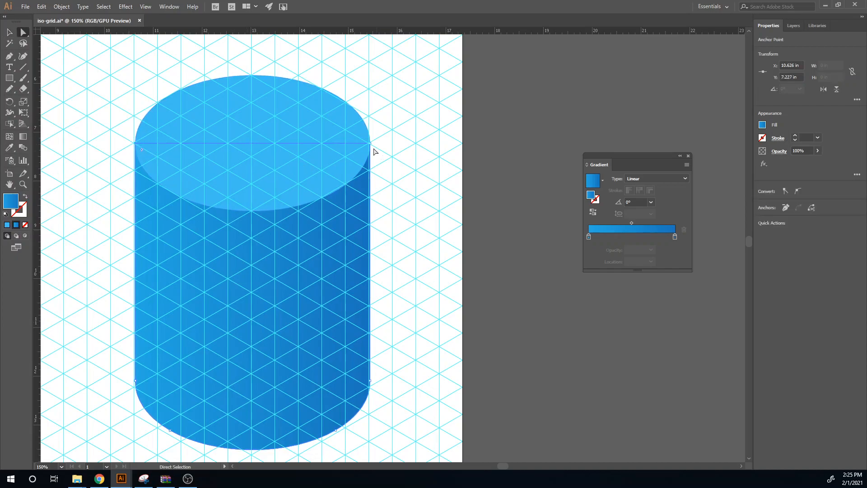
left_click(371, 145, "shift")
left_click_drag(144, 145, 160, 322)
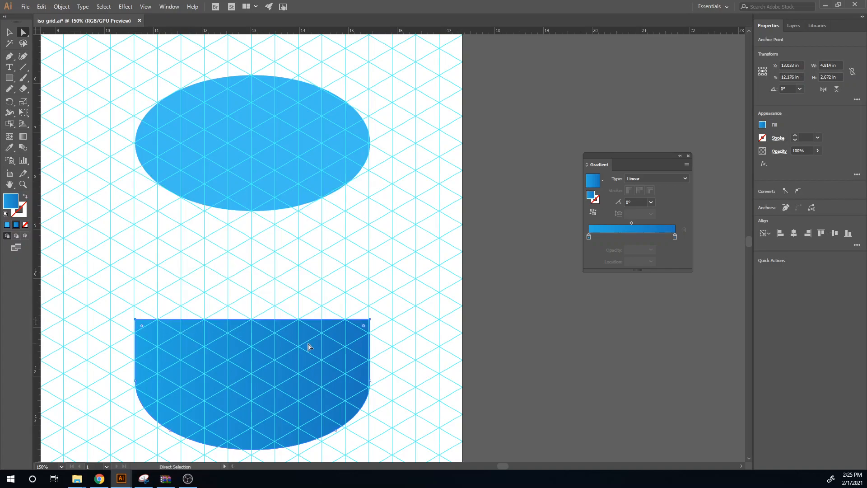
Move the light-blue top ellipse straight down onto the upper edge of the shortened body
key("v")
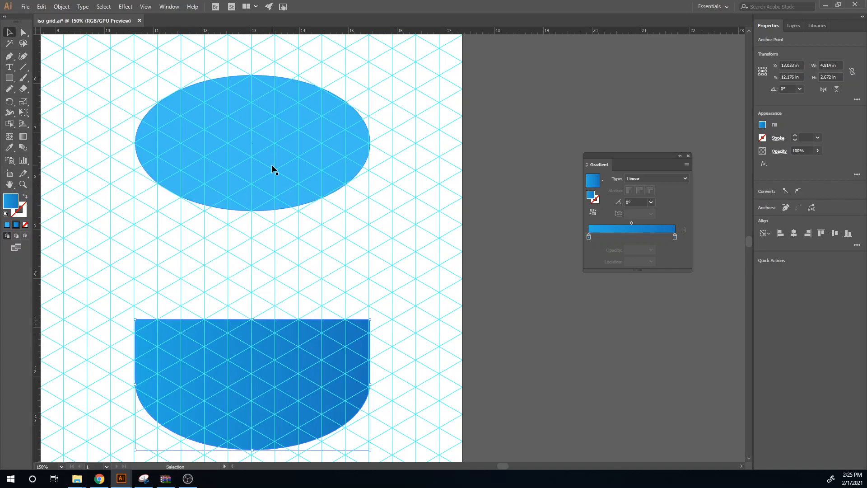
left_click_drag(272, 165, 277, 209)
left_click_drag(278, 249, 290, 343)
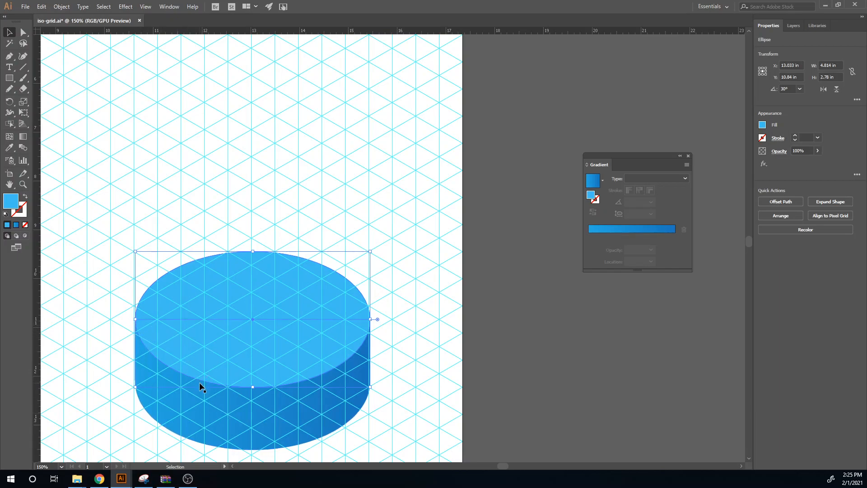
Shorten the body further to about 2.39 in high by lowering its two upper anchor points, and move the top ellipse down onto it
key("a")
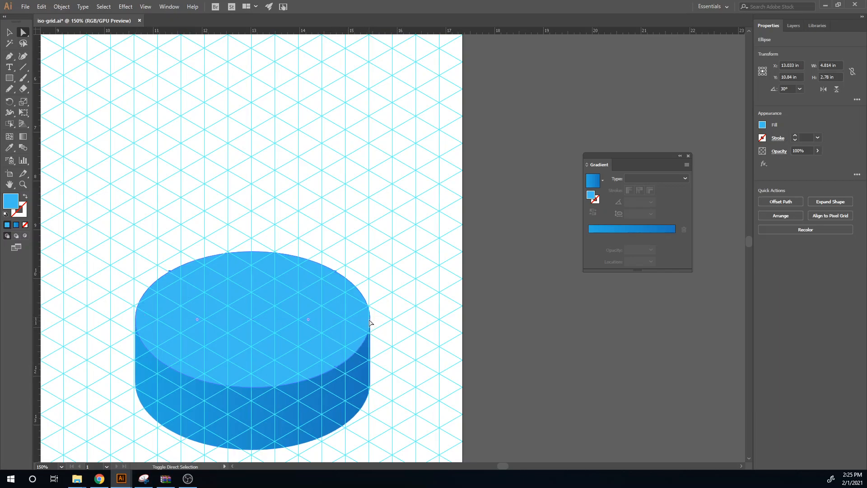
left_click(369, 320)
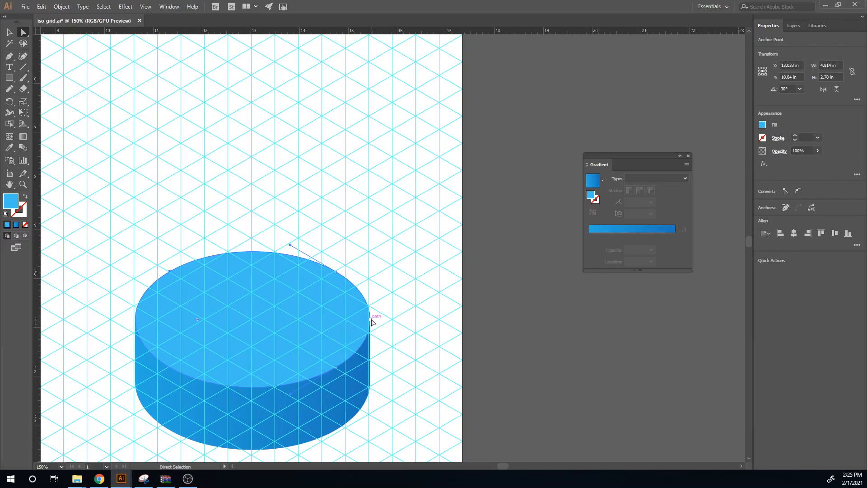
key("v")
left_click(315, 399)
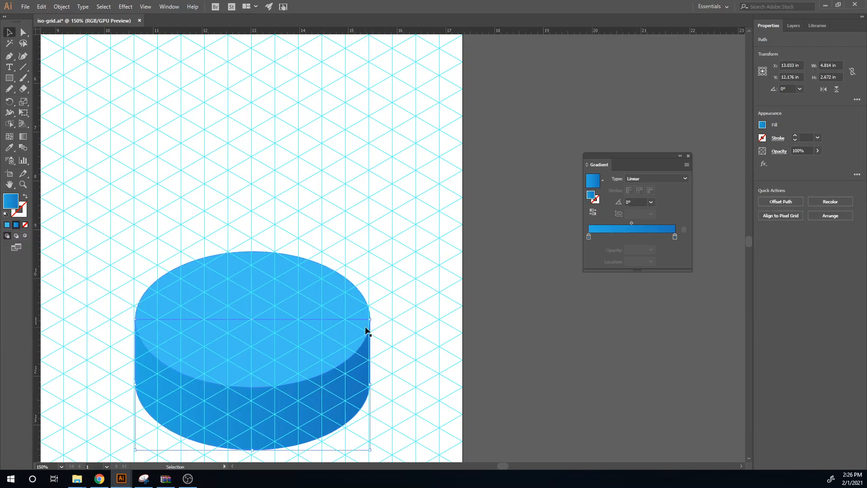
left_click(369, 321, "ctrl")
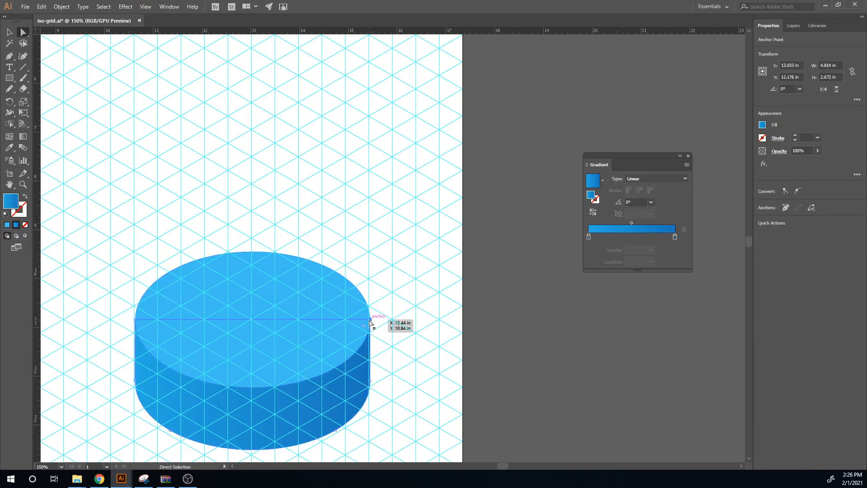
left_click_drag(137, 319, 137, 334)
left_click(248, 293)
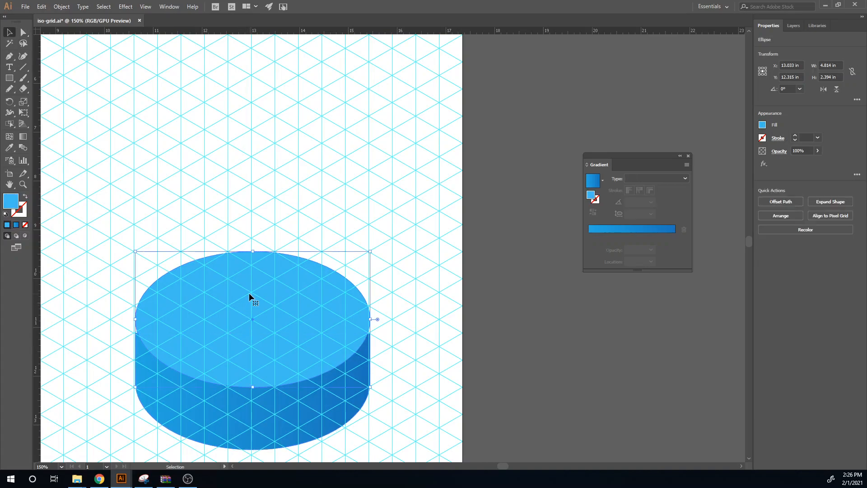
left_click_drag(250, 295, 252, 313)
left_click(431, 375)
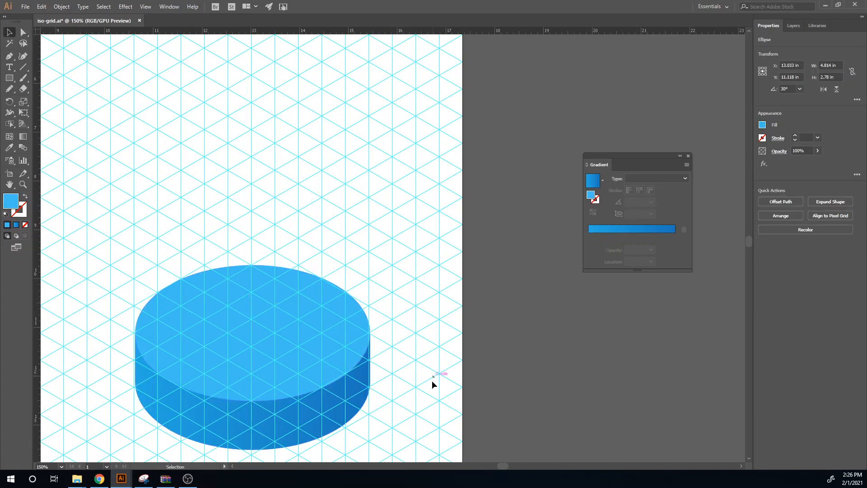
Fill the shortened cylinder's top ellipse with the red swatch
left_click(280, 384)
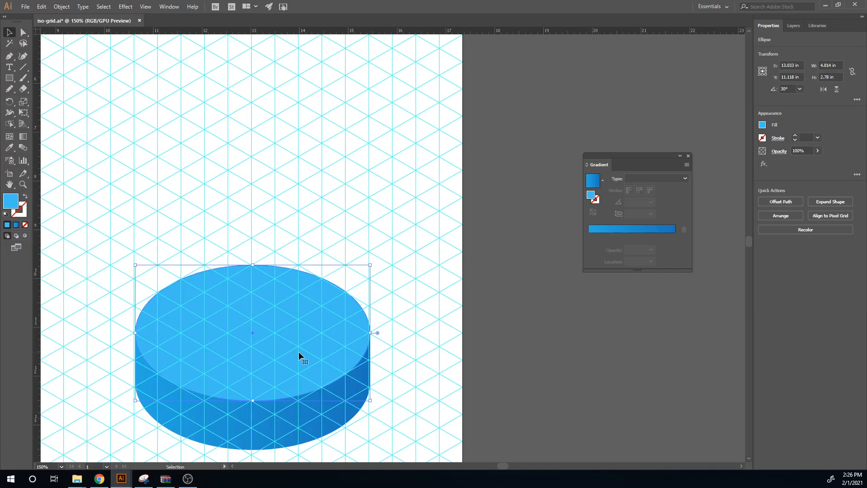
key("a")
key("v")
left_click(763, 124)
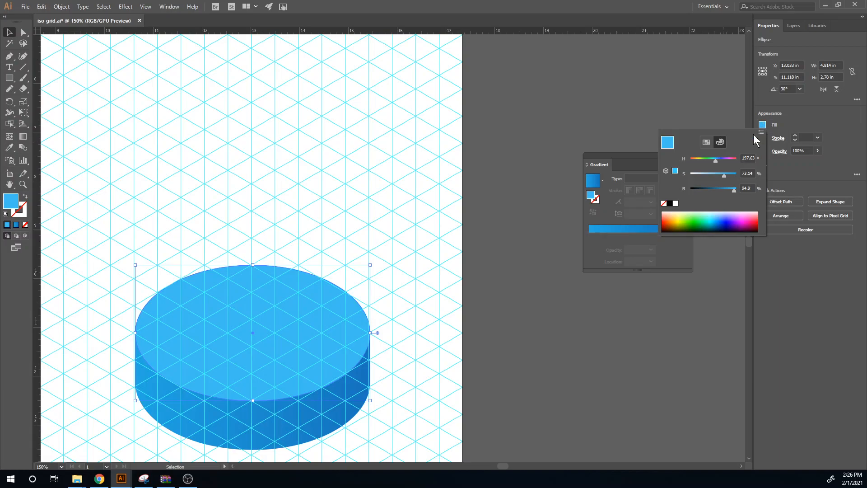
left_click(706, 142)
left_click(689, 156)
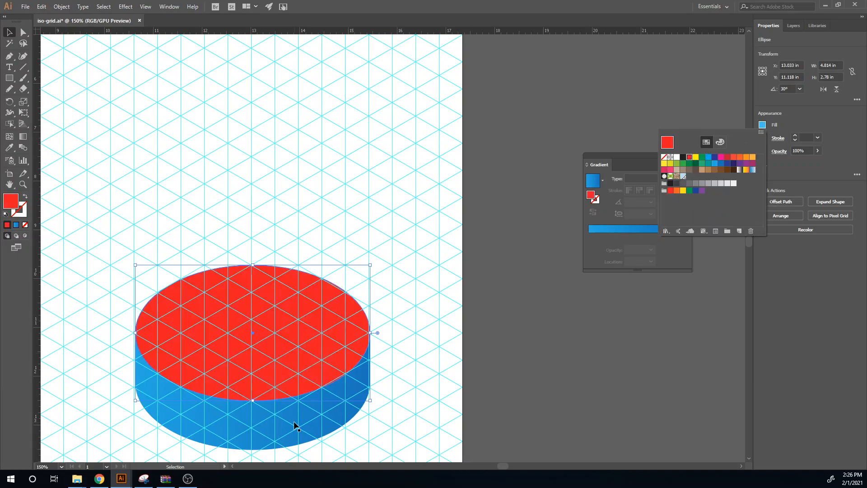
Scale the red ellipse down proportionally about its center to about 2.89 by 1.67 in on the light-blue top face
left_click(275, 412)
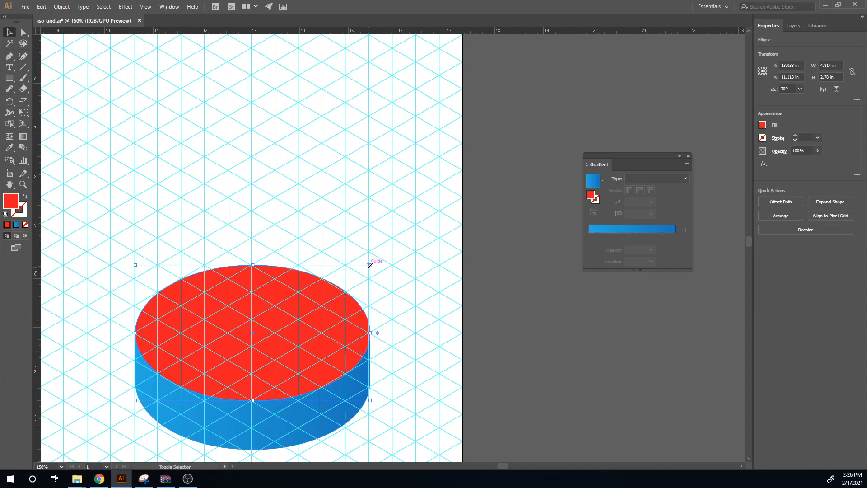
left_click_drag(370, 265, 361, 293)
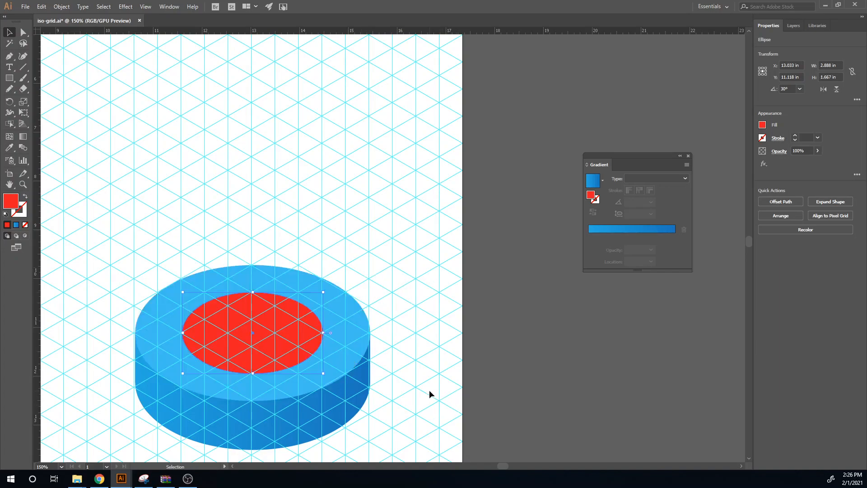
left_click(446, 433)
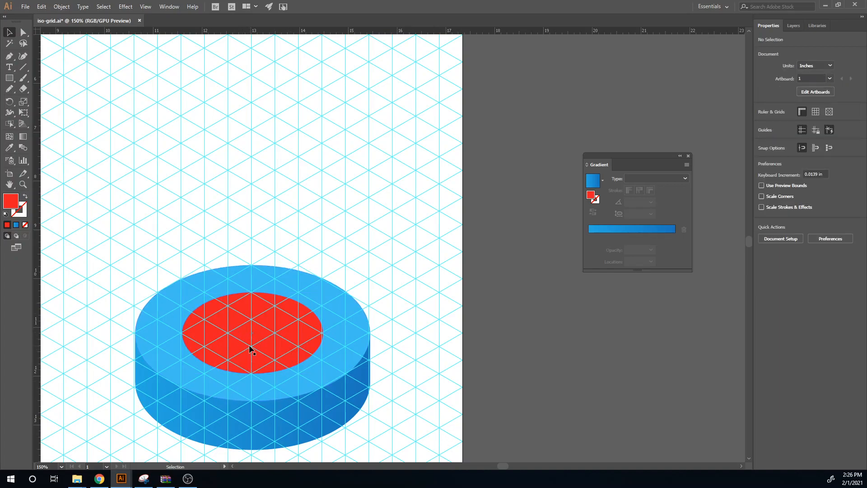
left_click(270, 336)
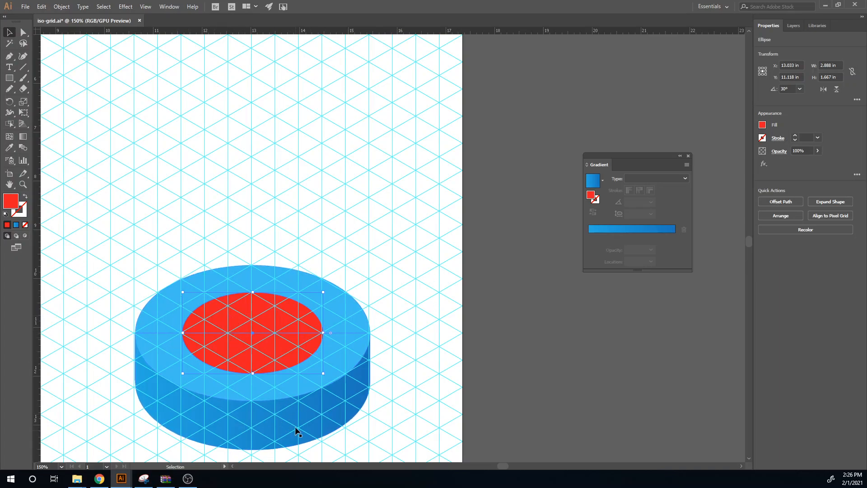
left_click(341, 357)
left_click_drag(344, 315, 377, 290)
key("ctrl+z")
left_click_drag(327, 414, 338, 416)
key("ctrl+z")
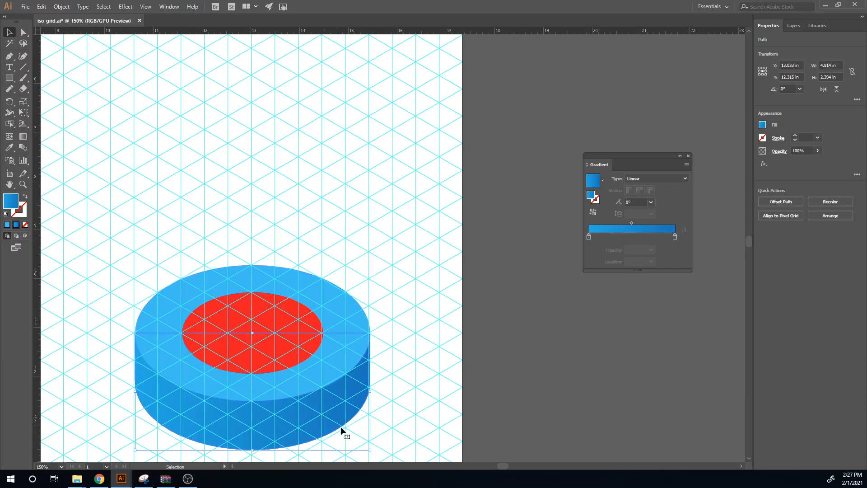
left_click(427, 381)
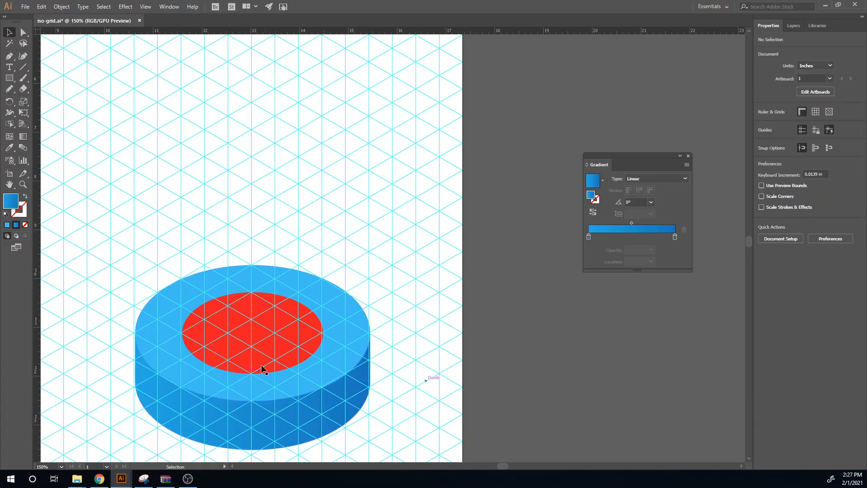
Duplicate the small red ellipse in place and fill the copy with the green swatch
left_click(255, 340)
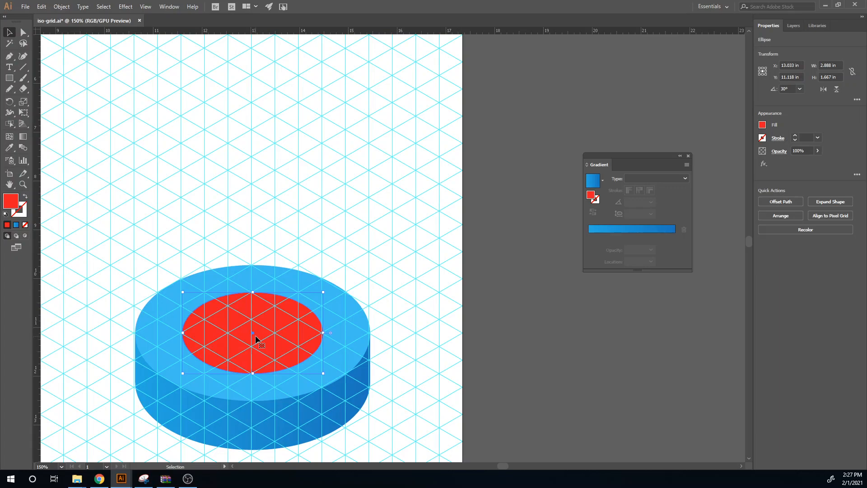
key("a")
key("v")
left_click(762, 125)
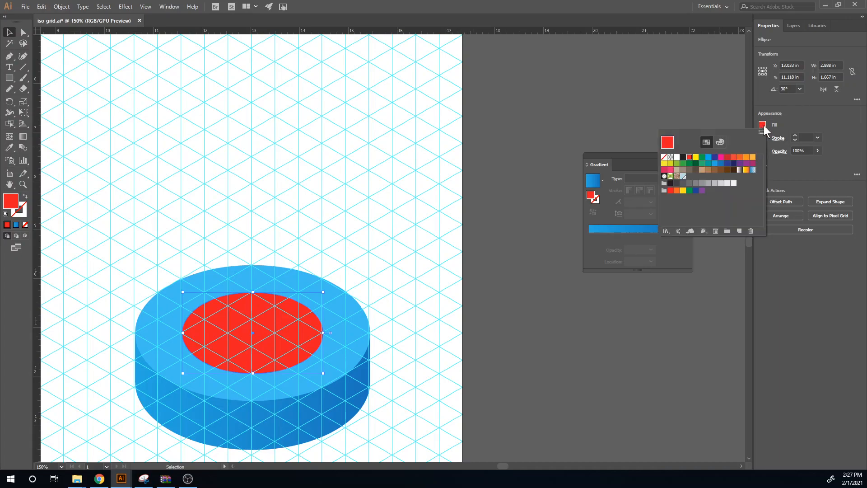
left_click(702, 157)
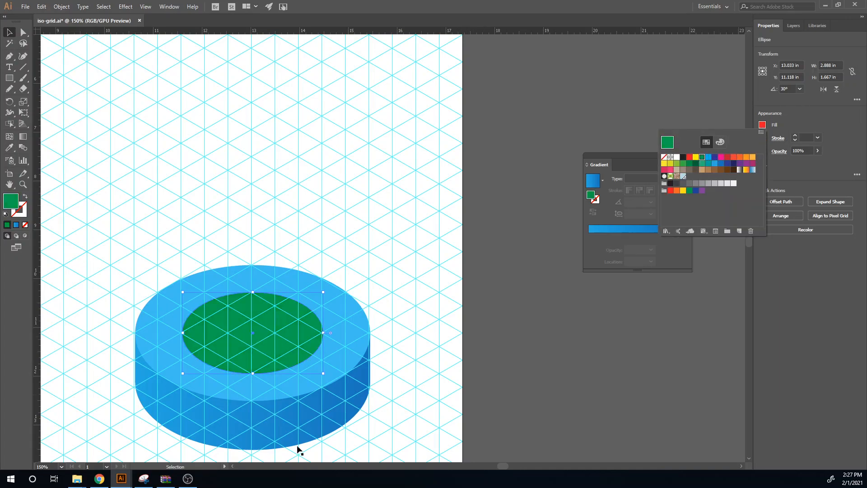
Move the green ellipse straight down about 1.11 in so that it partly overlaps the red ellipse
left_click(240, 354)
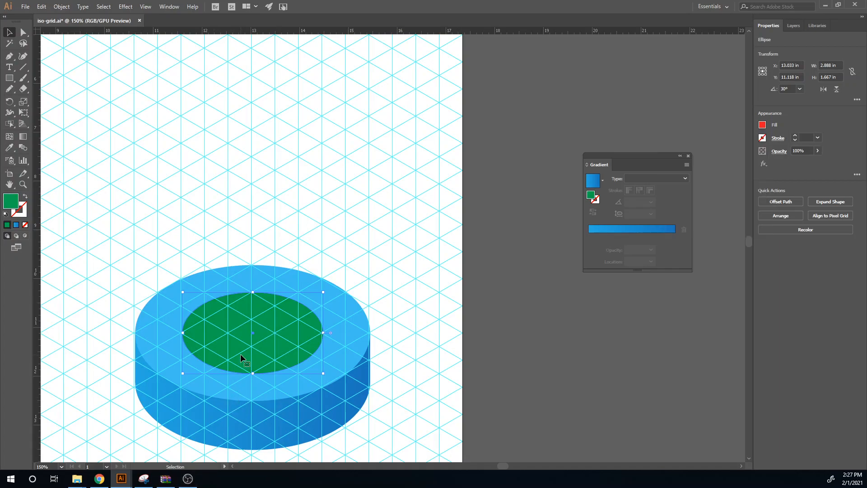
left_click_drag(248, 355, 254, 413)
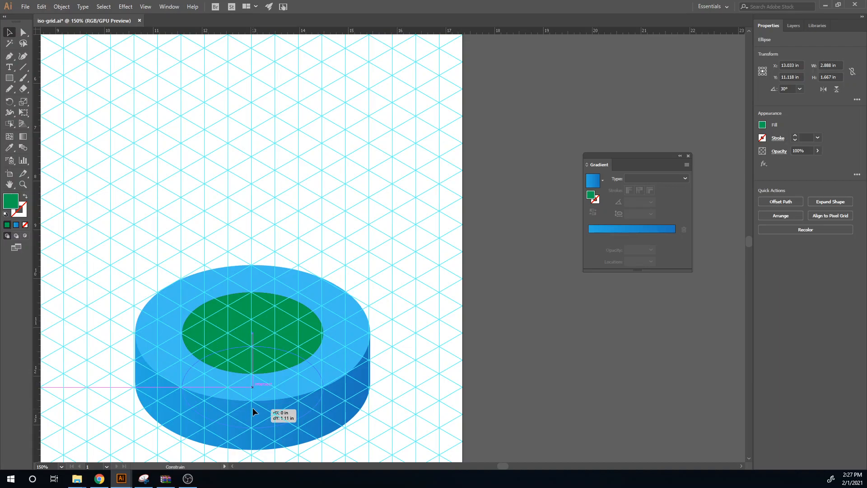
left_click_drag(253, 407, 253, 408)
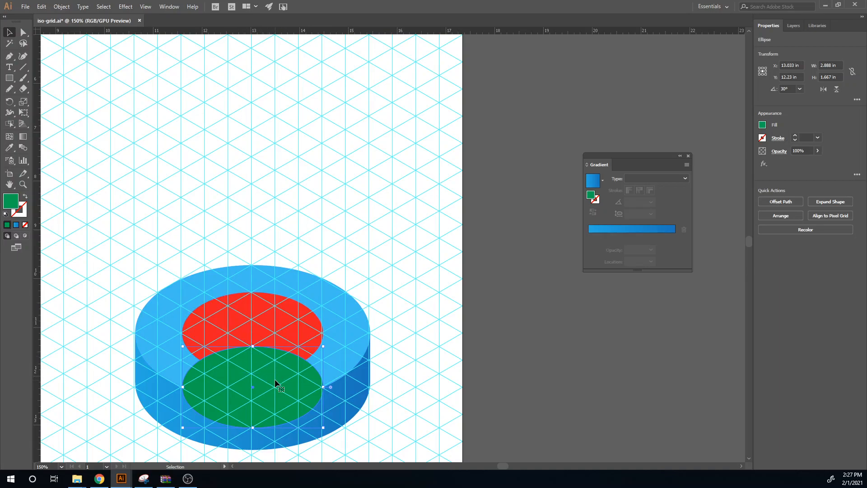
Duplicate the red and green ellipses in place and reduce the copies to their overlap with Pathfinder Intersect
left_click(270, 318)
left_click(286, 398, "shift")
key("ctrl+c")
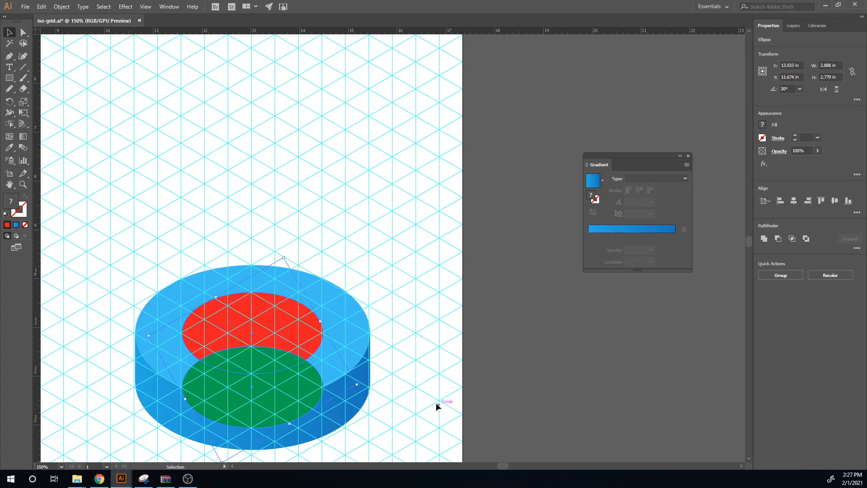
left_click(793, 239)
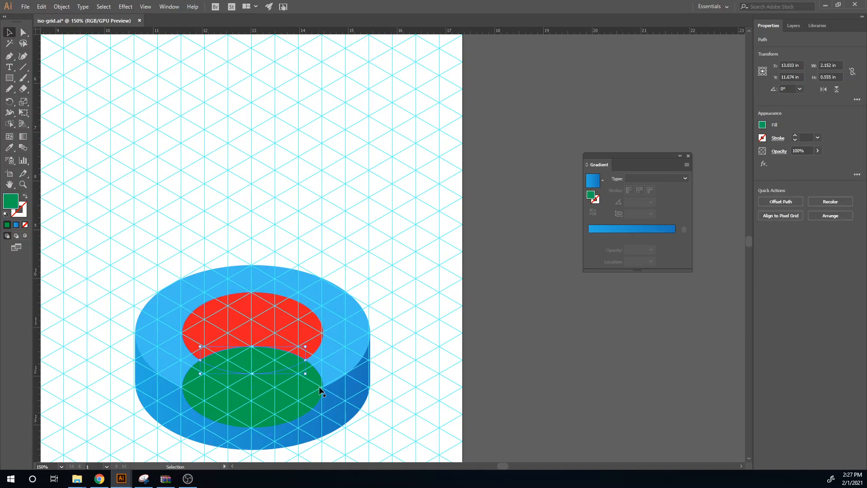
Fill the intersection shape between the red and green ellipses with the yellow swatch
left_click(763, 126)
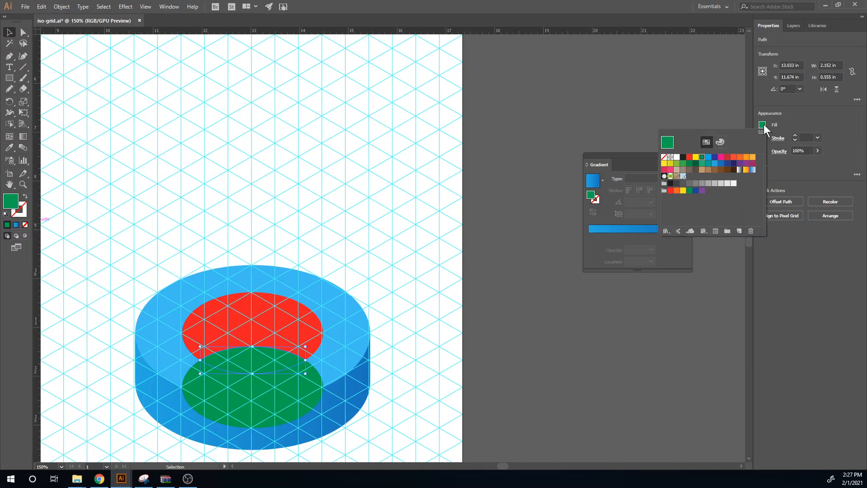
left_click(695, 157)
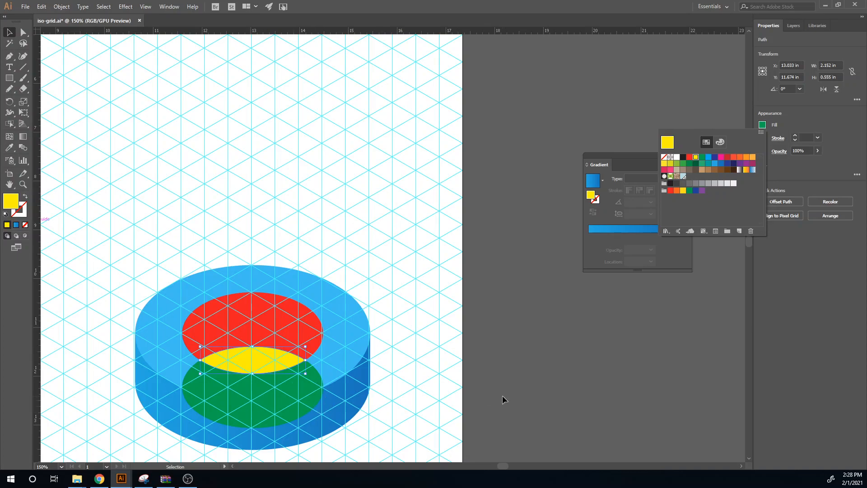
left_click(419, 434)
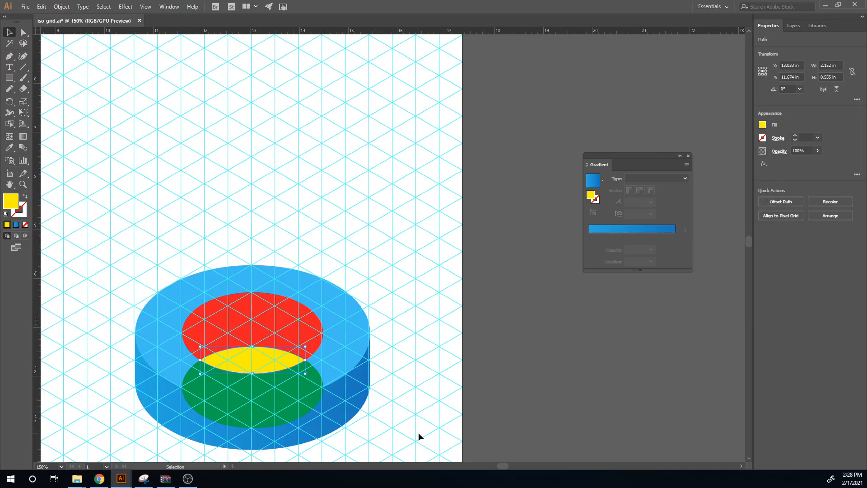
Cut a hole in the light-blue top ellipse by subtracting an in-place copy of the red ellipse with Minus Front
left_click(272, 418)
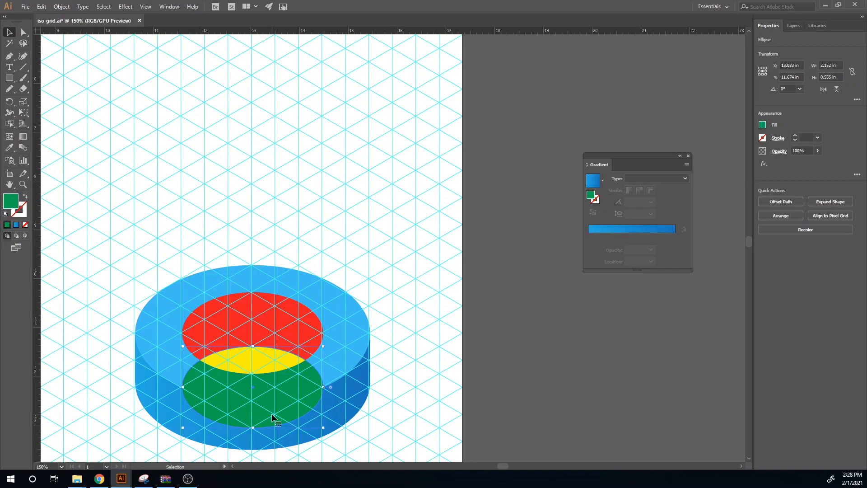
left_click(279, 327)
left_click(535, 337)
left_click(297, 327)
key("a")
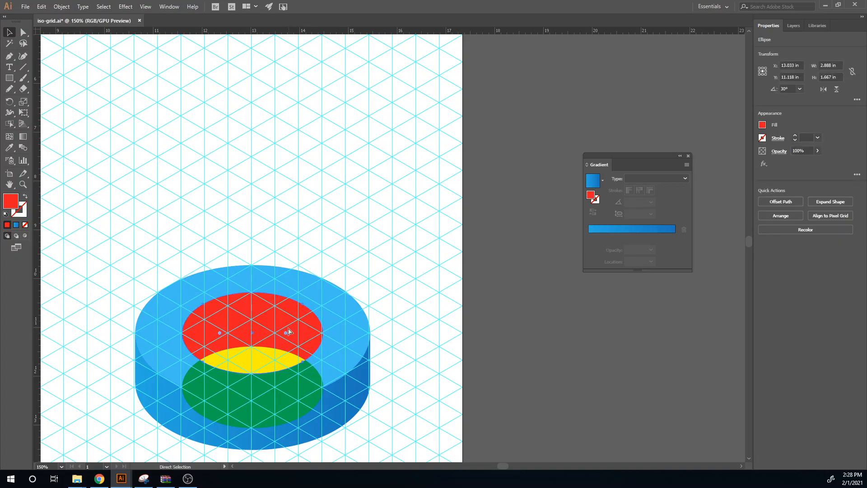
key("v")
left_click(346, 316, "shift")
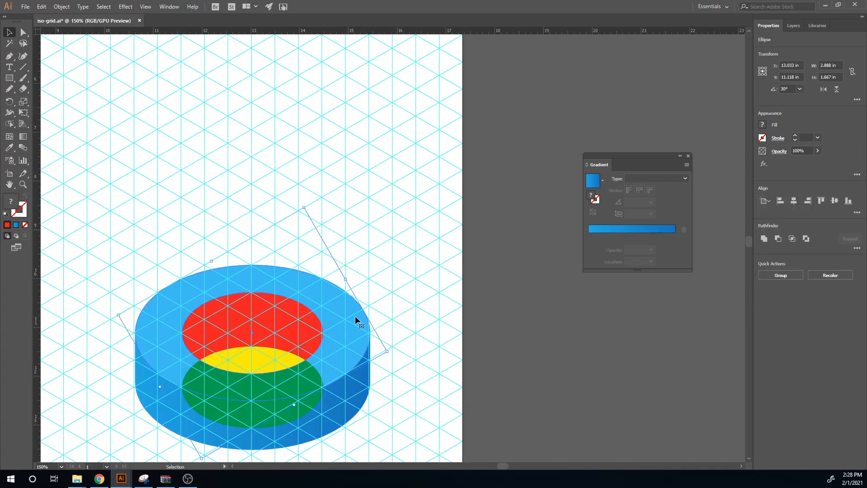
left_click(778, 238)
left_click_drag(352, 347, 480, 239)
key("ctrl+z")
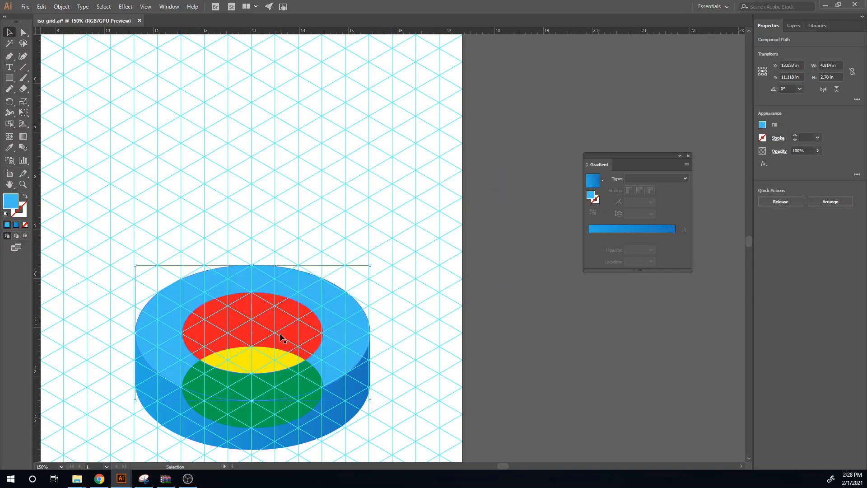
Cut the same hole in the gradient cylinder body by subtracting another in-place copy of the red ellipse with Minus Front
left_click_drag(277, 320, 382, 273)
key("ctrl+z")
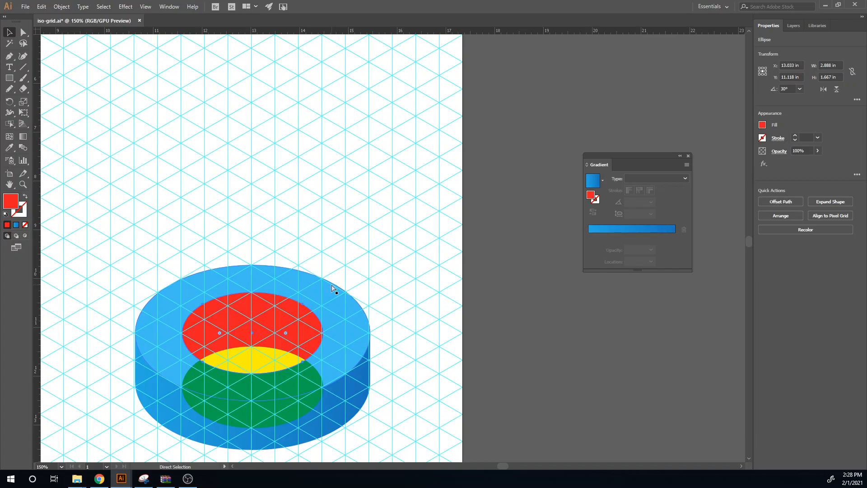
key("ctrl")
left_click(356, 394, "ctrl+shift")
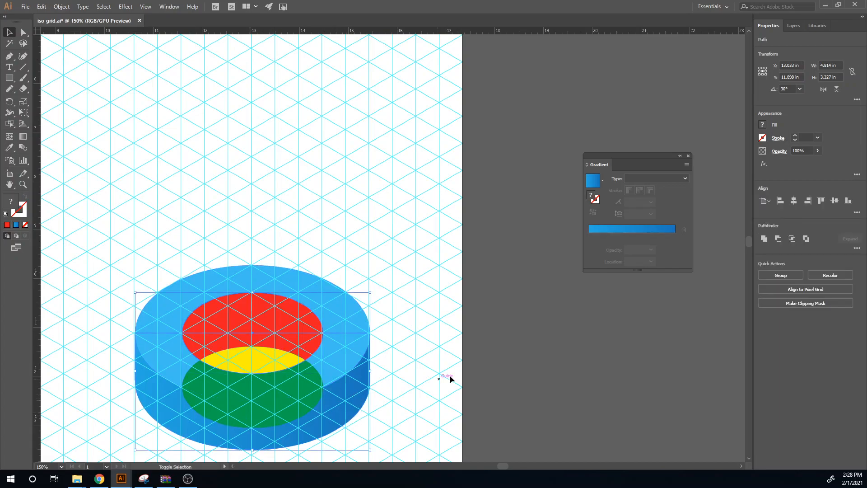
left_click(778, 238)
left_click_drag(355, 403, 605, 371)
key("ctrl+z")
left_click(414, 384)
Delete the green ellipse and subtract the yellow shape from the red ellipse with Minus Front
left_click(297, 402)
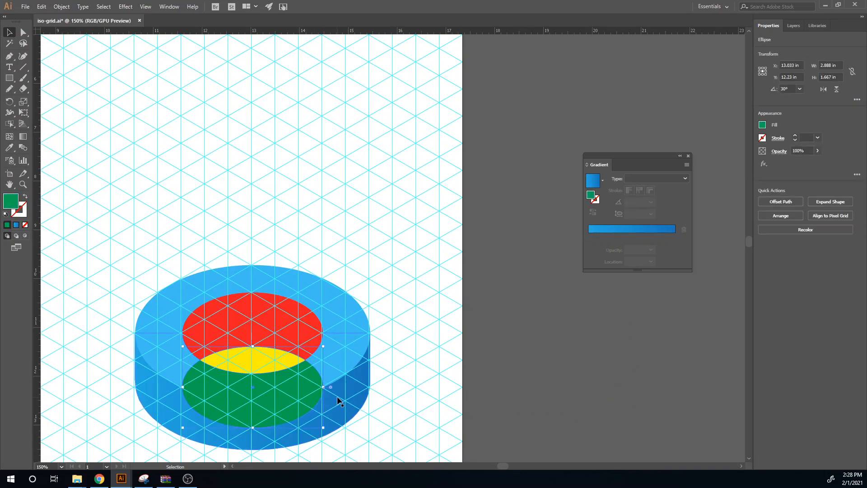
key("Delete")
left_click(256, 361)
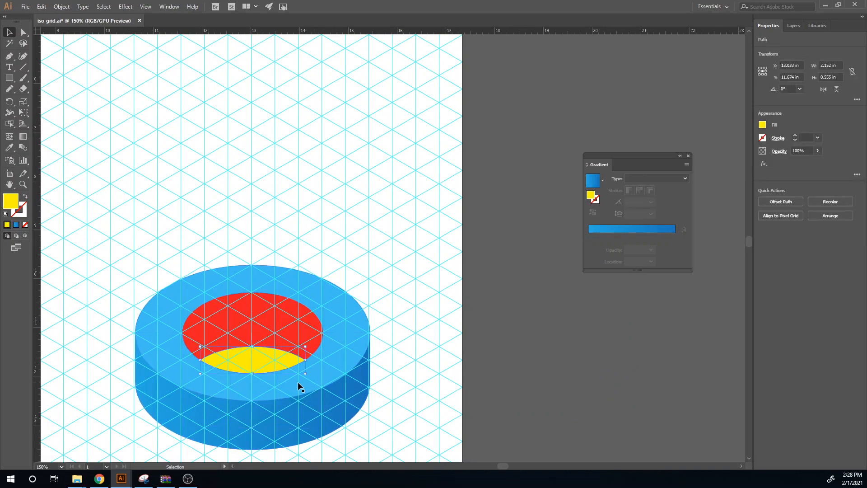
left_click(269, 318, "shift")
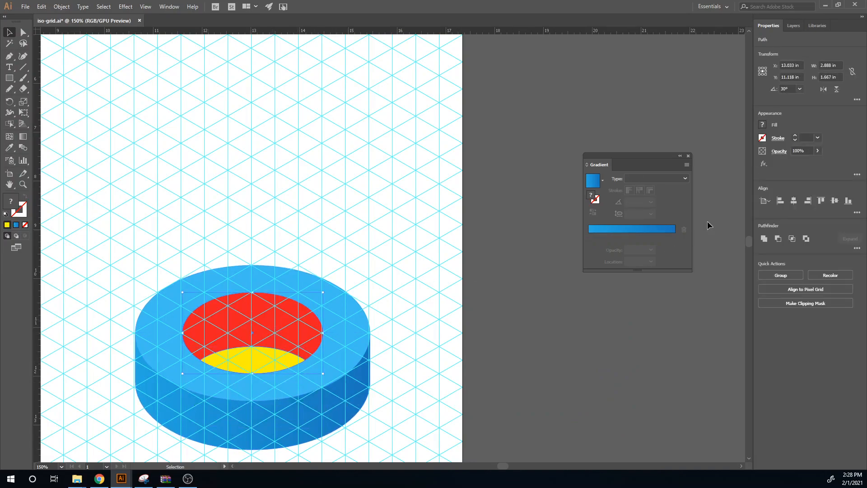
left_click(779, 239)
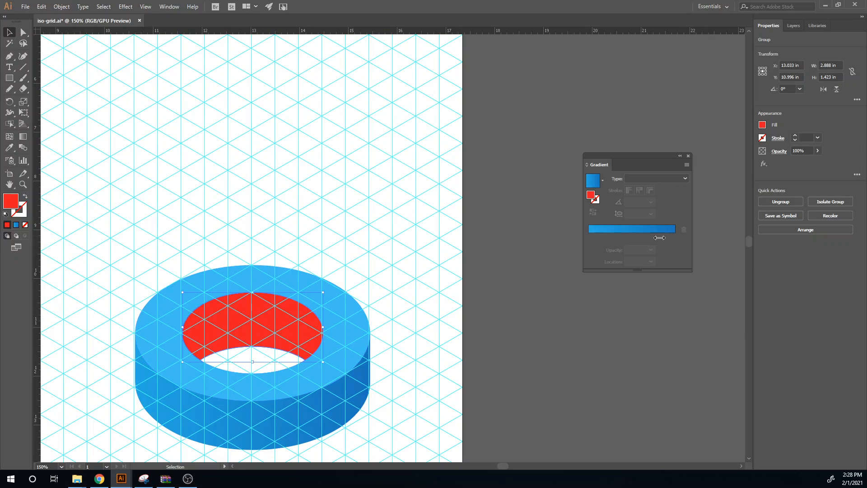
Apply the outer body's blue gradient to the red inner wall with the Eyedropper, and hide the guides
left_click(11, 147)
left_click(232, 412)
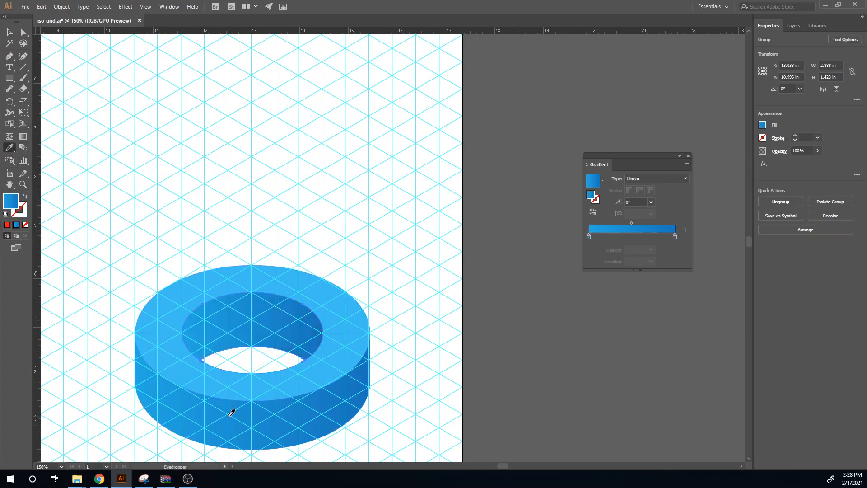
key("v")
left_click(436, 375)
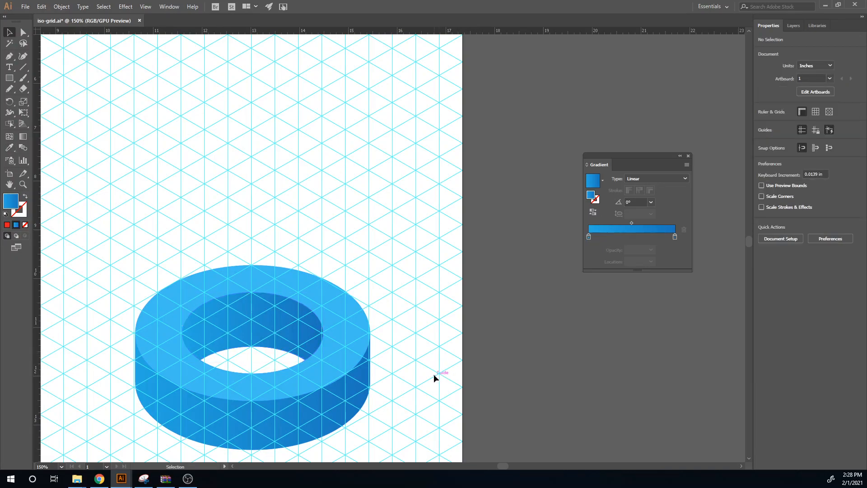
key("ctrl+semicolon")
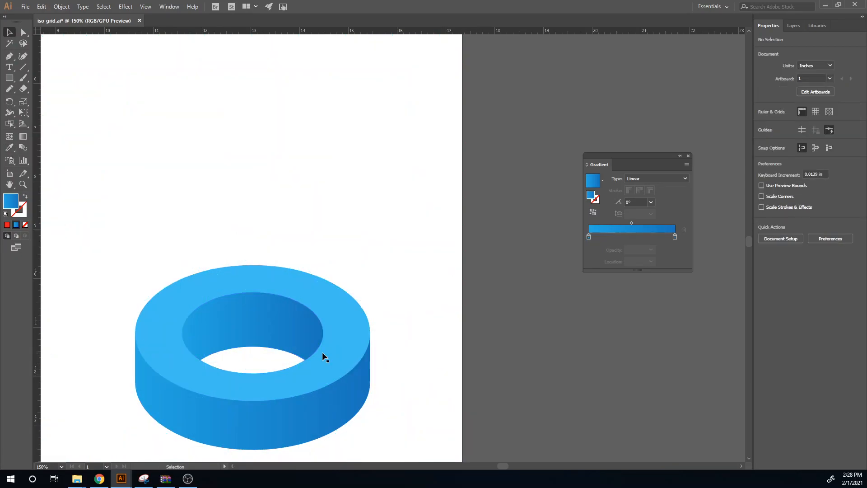
Place a copy of the large cylinder to its right and scale it down proportionally to about 1.23 in wide
scroll(271, 351, "right", 2)
scroll(271, 350, "up", 1)
scroll(270, 346, "down", 2)
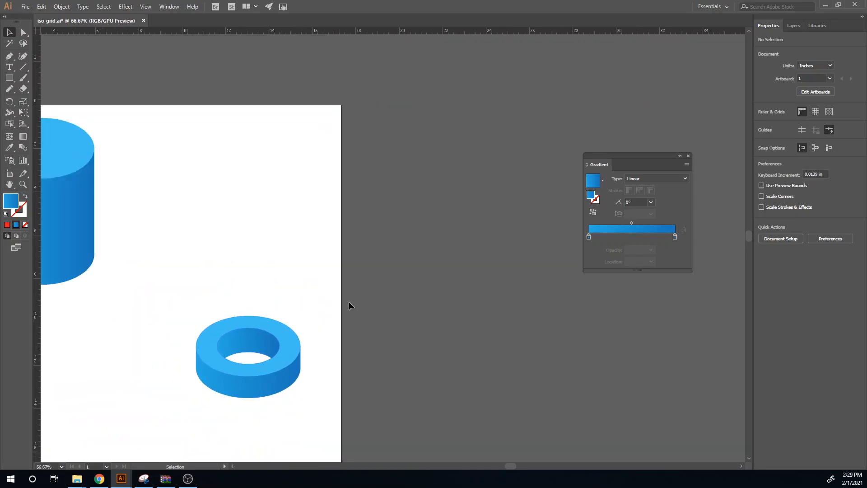
key("space")
left_click_drag(176, 269, 213, 318)
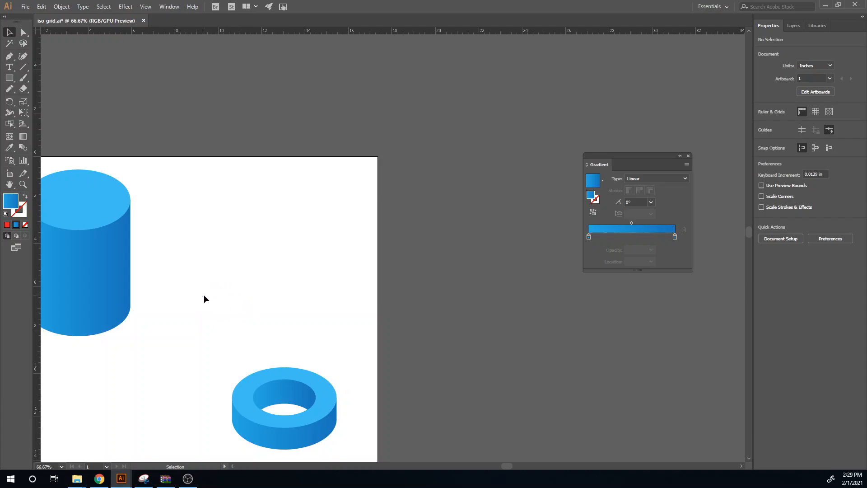
left_click_drag(154, 354, 78, 177)
left_click_drag(93, 253, 253, 252)
left_click_drag(288, 171, 211, 242)
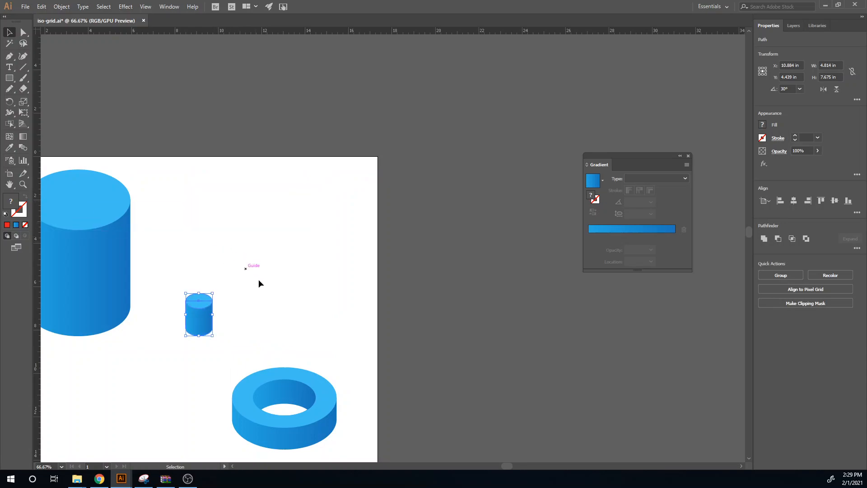
Stretch the small cylinder into a tall column by raising its top ellipse and upper body anchors, making the body about 6.81 in high
key("a")
left_click(171, 280)
mouse_move(172, 280)
left_mouse_down()
mouse_move(221, 316)
mouse_move(161, 281)
left_mouse_up()
left_click(213, 302)
left_click_drag(208, 298, 210, 183)
left_click(274, 240)
Recolor the tall column body's linear gradient with a light brown start stop and a darker brown end stop
left_click(197, 297)
double_click(589, 236)
left_click(590, 277)
double_click(675, 235)
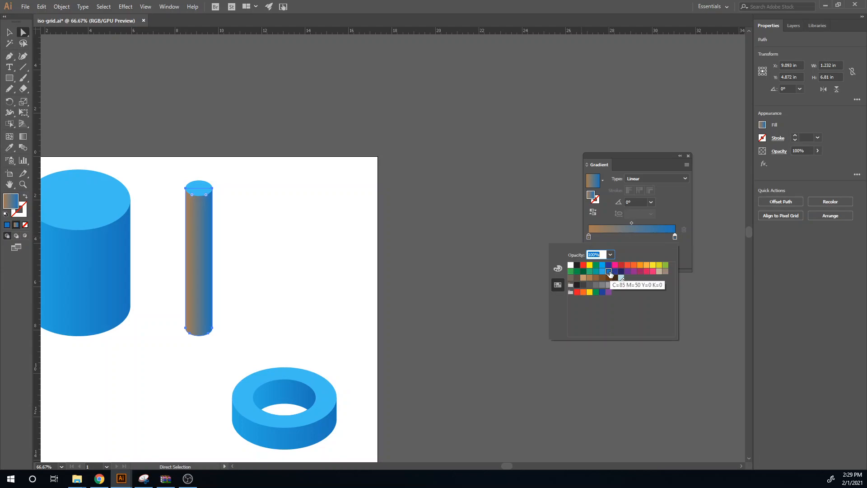
left_click(596, 278)
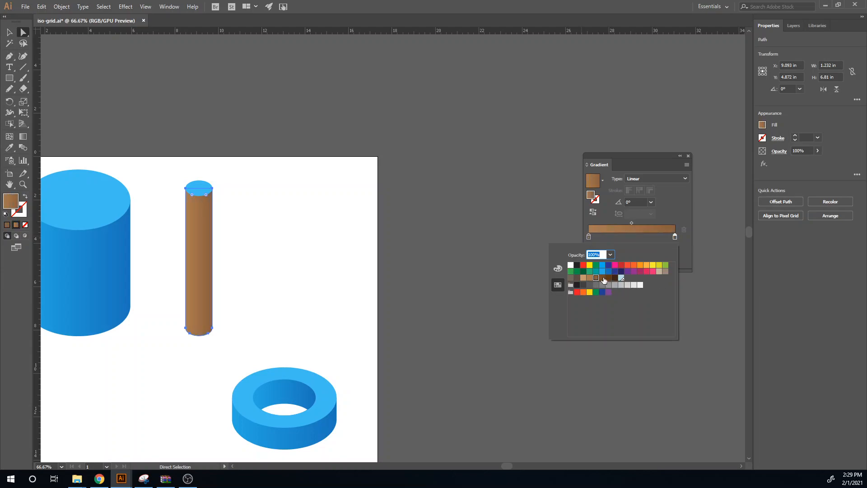
Set the end stop of the tall column's gradient to a darker brown and deselect the column
left_click(605, 277)
left_click(287, 306)
left_click(288, 307)
Move the whole brown column, including its blue top ellipse, to the empty lower part of the artboard
key("v")
left_click_drag(229, 353, 184, 175)
left_click_drag(192, 237, 237, 148)
left_click_drag(249, 194, 201, 351)
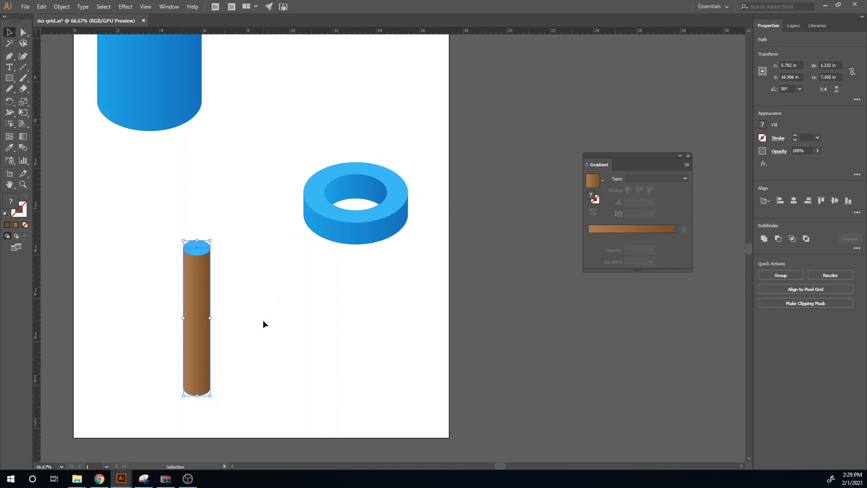
left_click(272, 331)
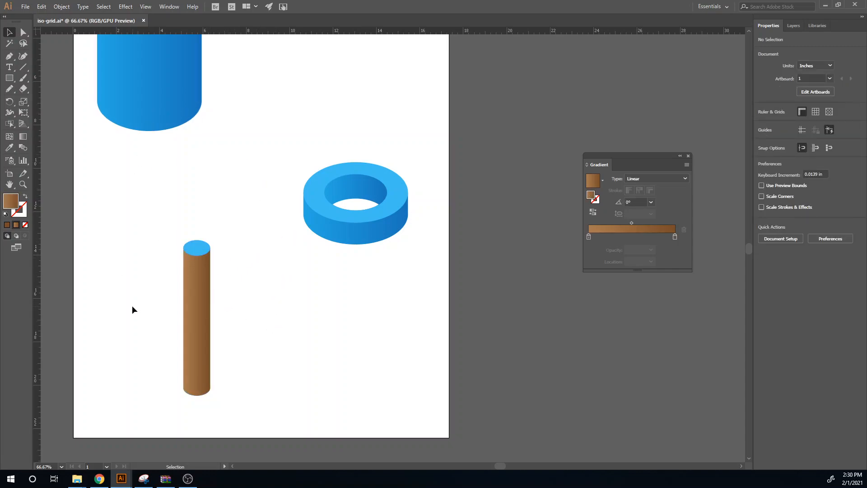
Draw a circle about 5.59 in in diameter centred on the brown column's top ellipse
left_click_drag(12, 78, 68, 97)
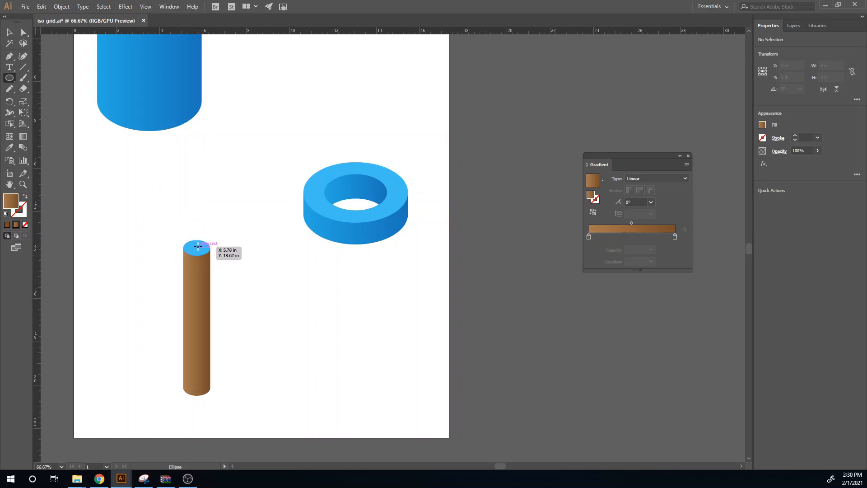
left_click_drag(198, 246, 259, 191)
key("v")
left_click_drag(227, 259, 229, 261)
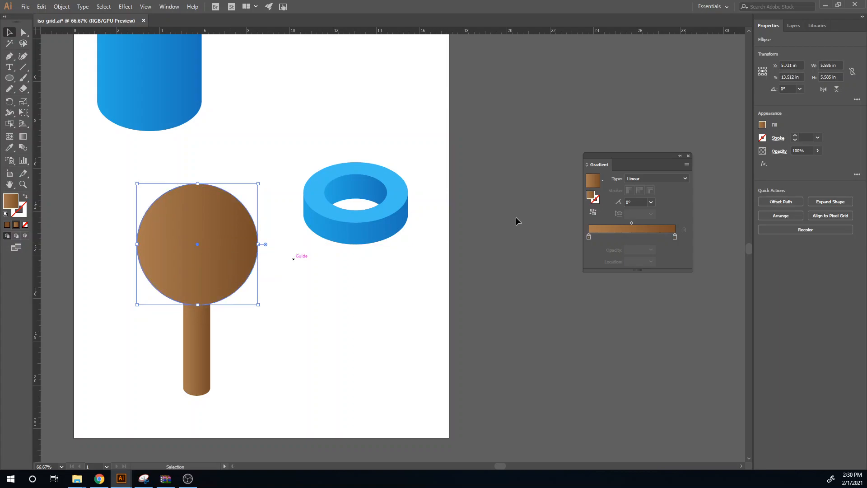
Give the circle a radial gradient with a lighter green centre stop and a dark green outer stop
left_click(656, 179)
left_click(658, 197)
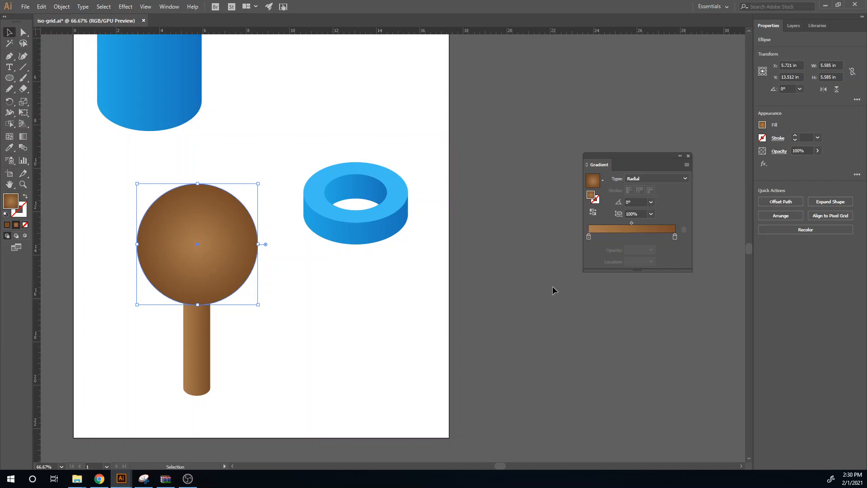
double_click(588, 238)
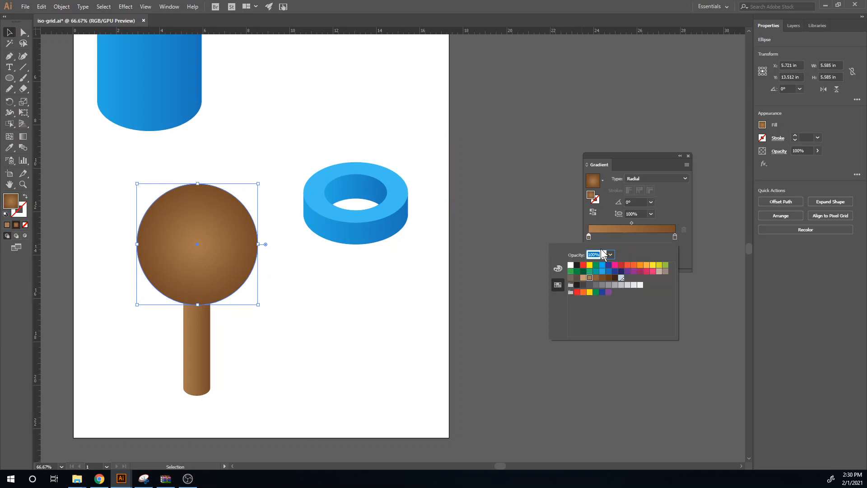
left_click(676, 236)
double_click(675, 236)
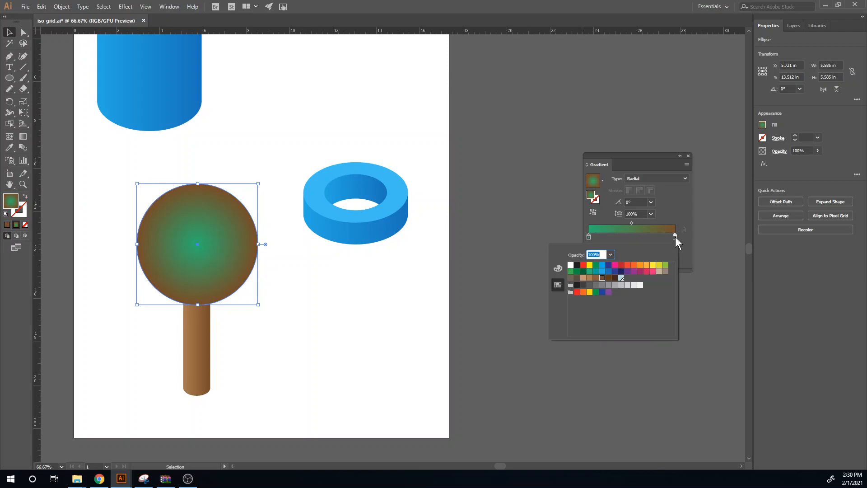
left_click(584, 272)
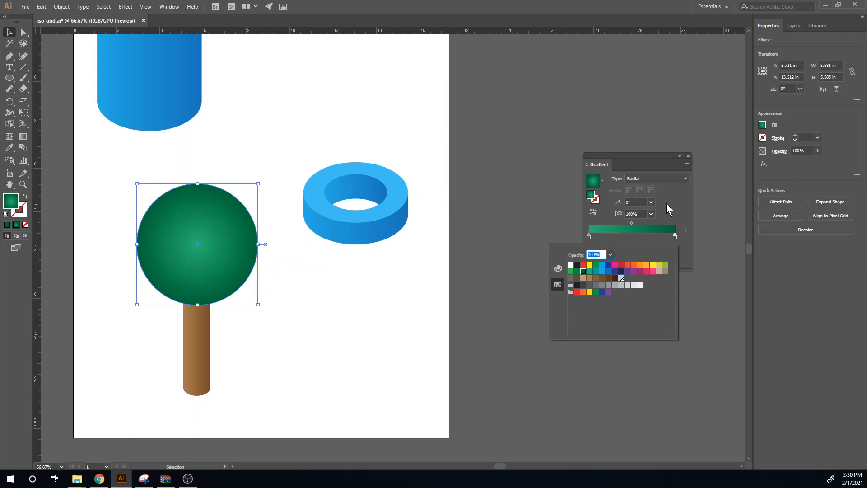
Shift the circle's radial highlight to its upper left with the Gradient tool, running toward the lower right at about -49.9°
left_click(21, 137)
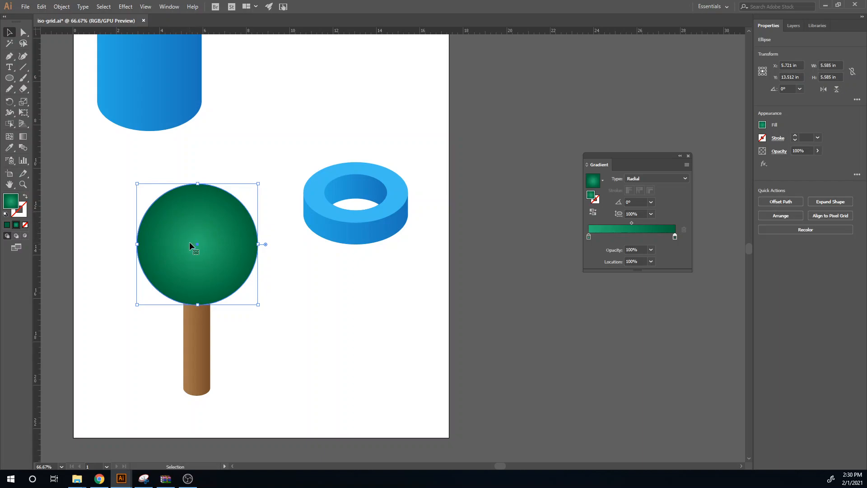
left_click(20, 138)
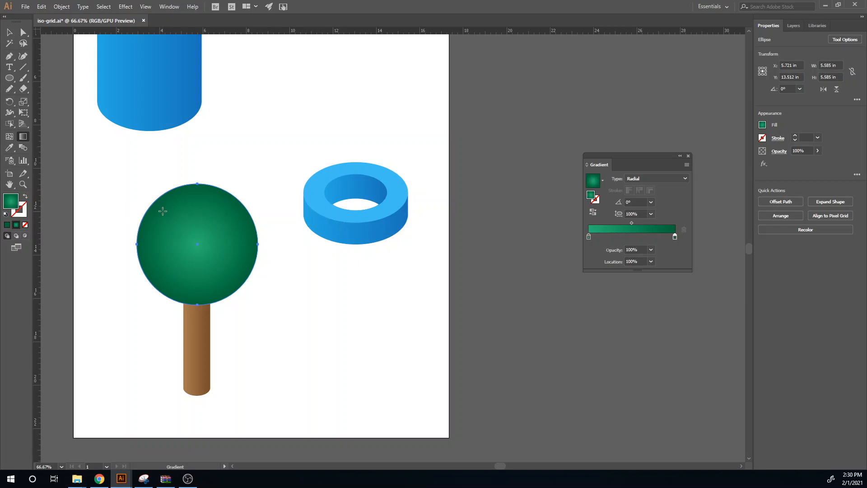
left_click_drag(163, 211, 229, 276)
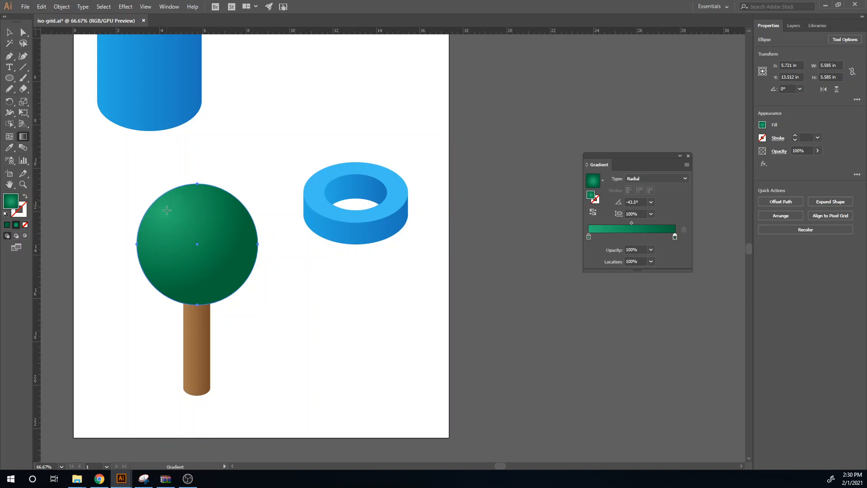
left_click_drag(177, 196, 219, 292)
left_click_drag(163, 213, 240, 280)
left_click_drag(170, 199, 240, 285)
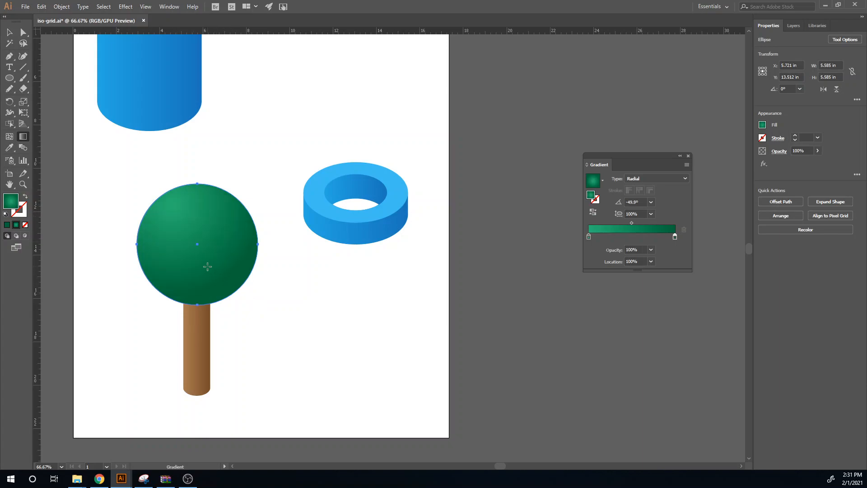
Move the large blue cylinder right and slightly down, toward the middle of the artboard's upper part
key("ctrl+minus")
key("ctrl+minus")
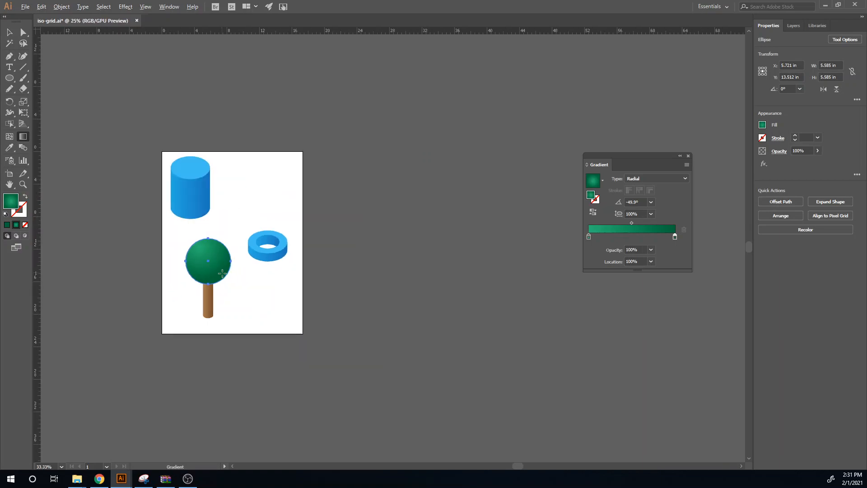
key("v")
left_click_drag(232, 216, 142, 130)
left_click_drag(197, 168, 238, 182)
left_click(280, 339)
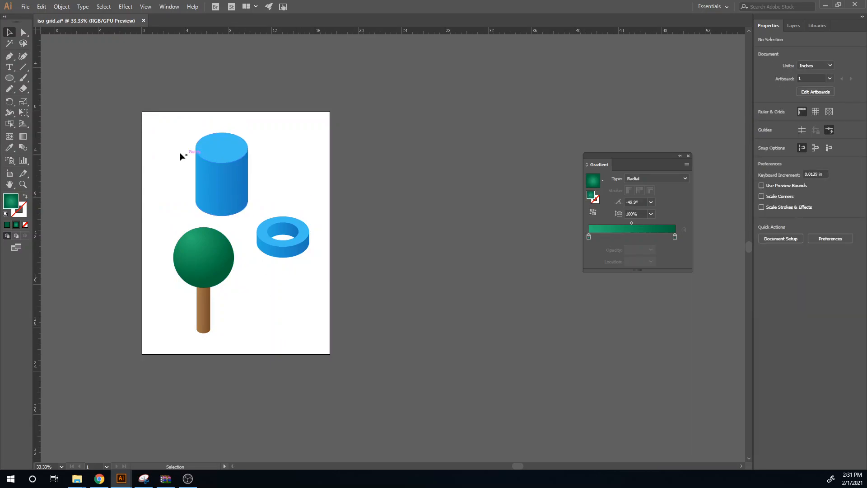
Save the artwork as a new Illustrator file named "isometric round" plus the author's surname, without replacing the existing file
left_click(25, 6)
left_click(61, 87)
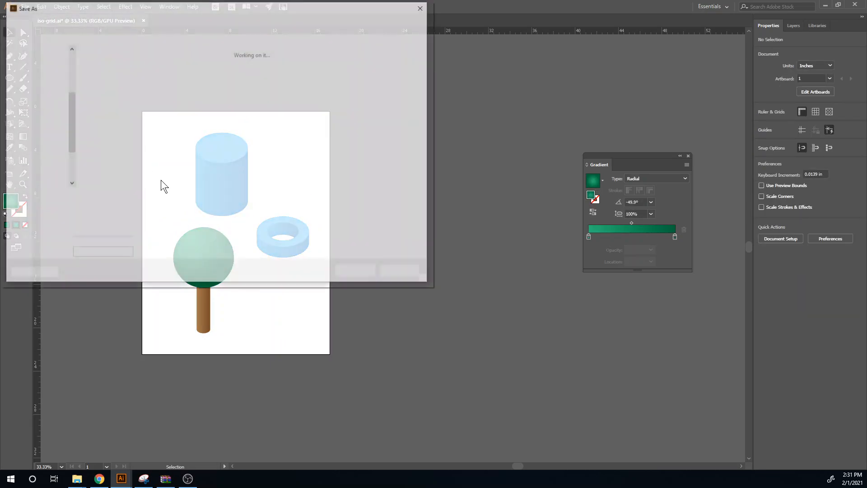
type("isome")
type("tric round")
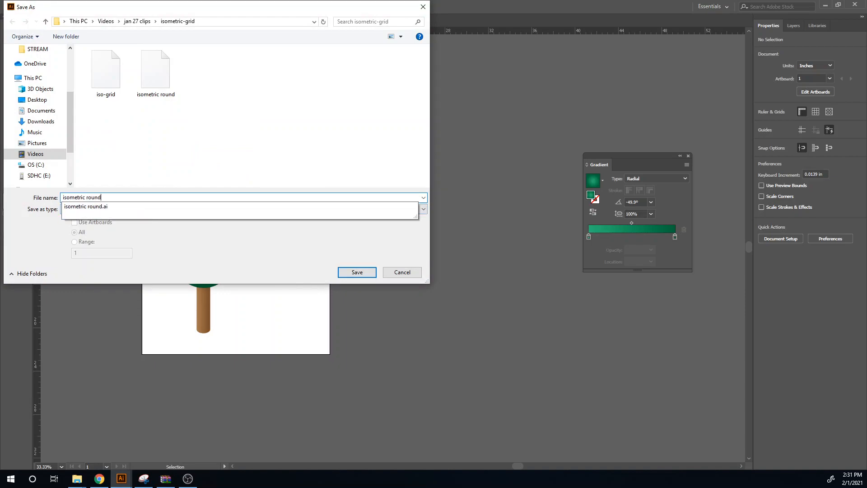
key("Return")
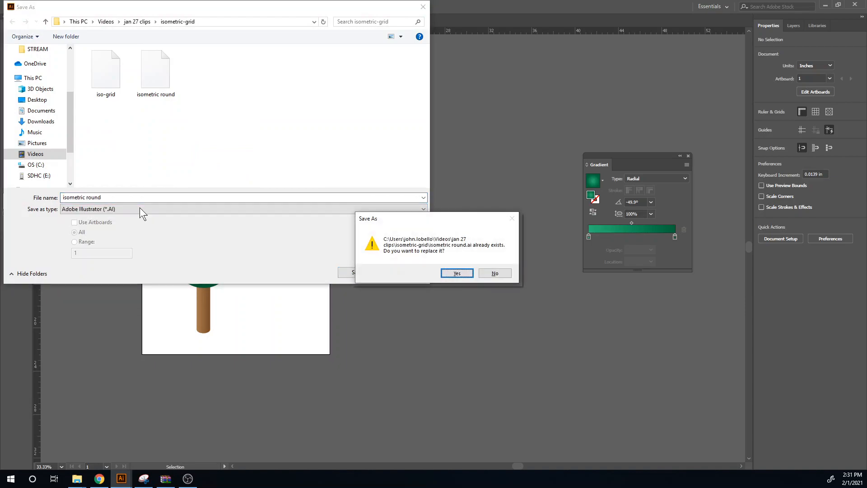
left_click(500, 272)
left_click(123, 195)
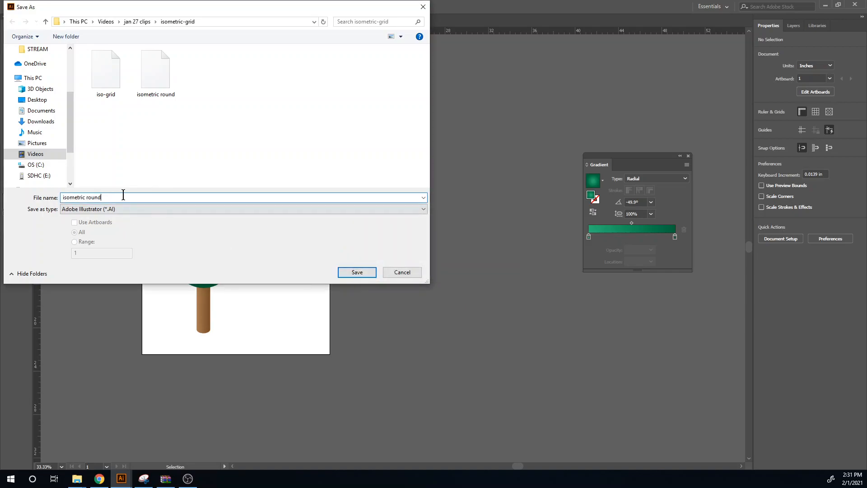
key("Return")
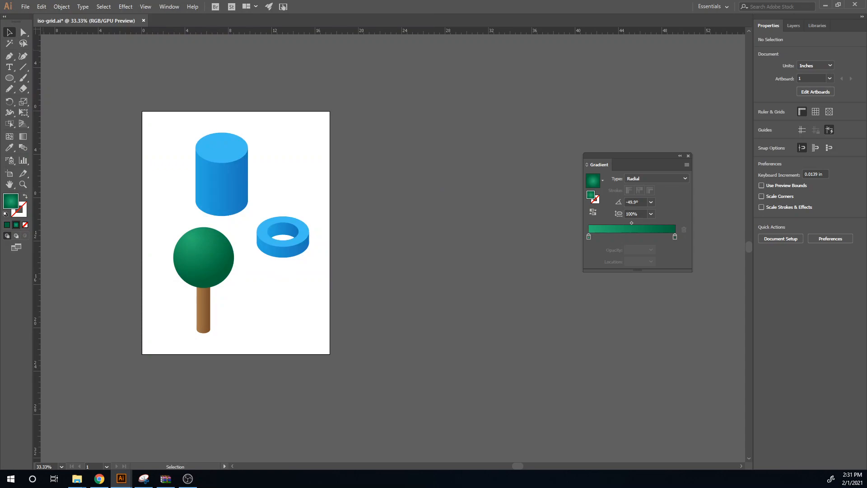
Export the artboard for screens as a 1x JPG 100, with the artboard renamed to "isometric round"
left_click(25, 7)
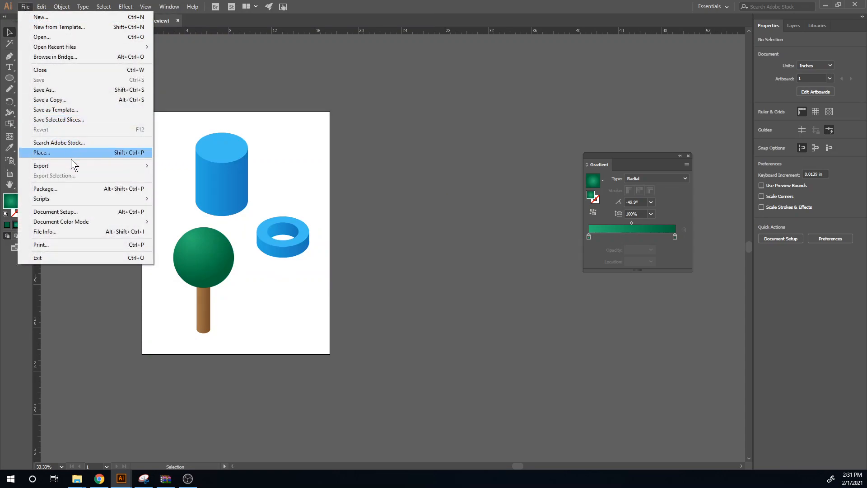
mouse_move(74, 166)
left_click(211, 165)
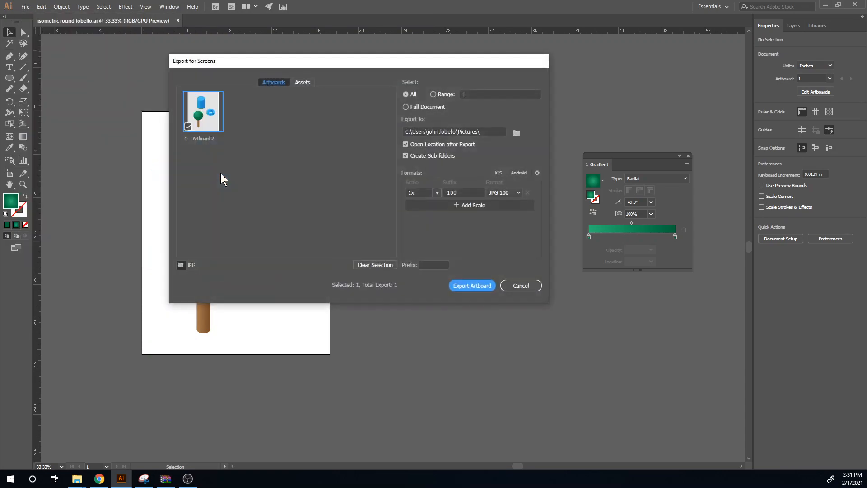
left_click(201, 138)
type("is")
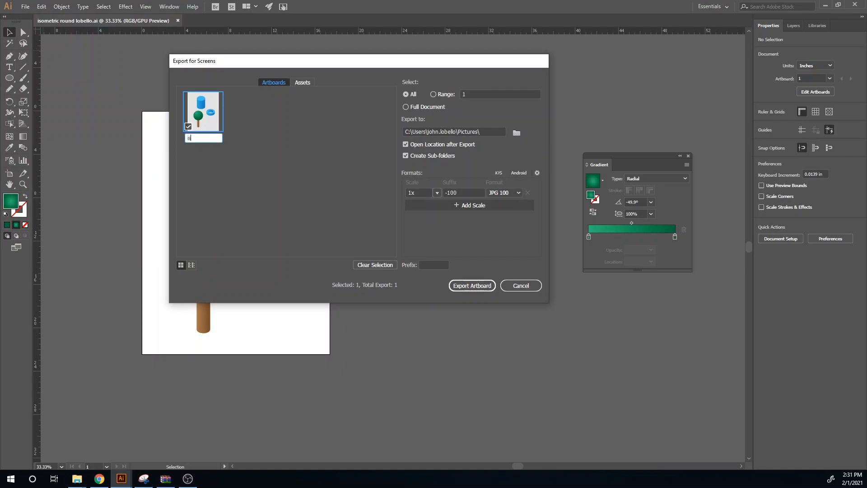
type("ometric round")
left_click(460, 285)
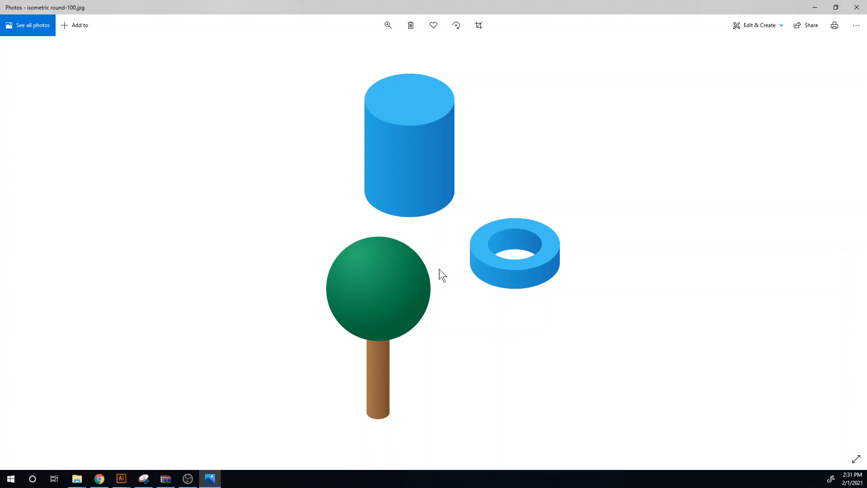
left_click(188, 478)
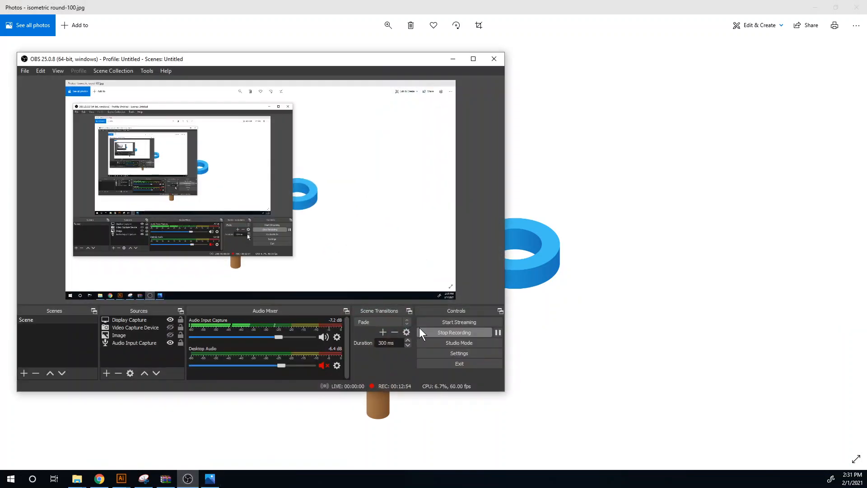